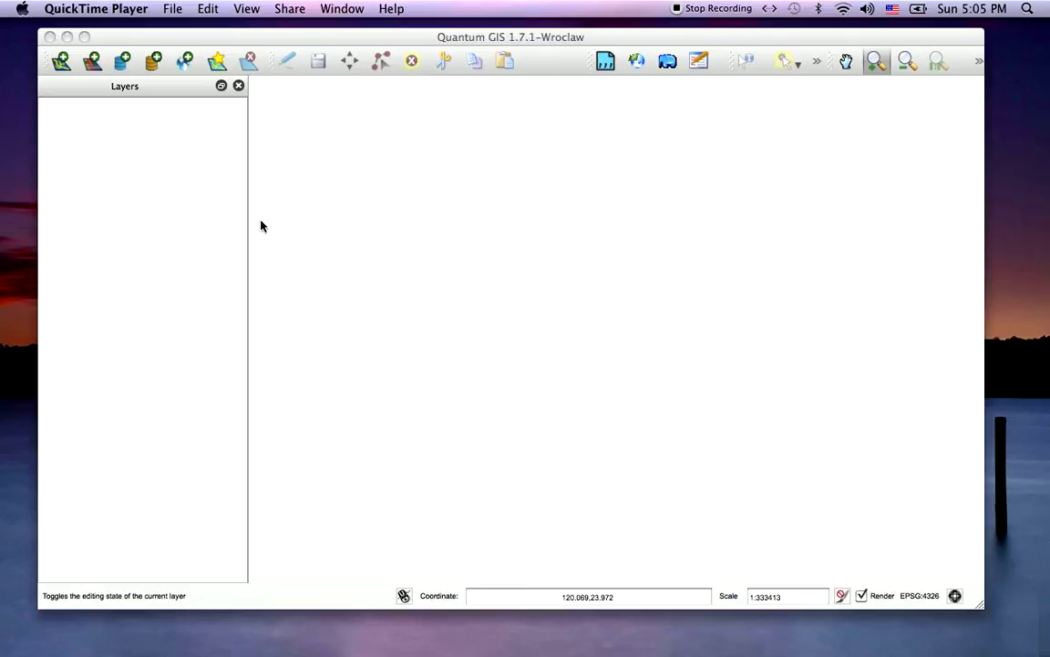
# Load china/Railways.shp as a vector layer
pyautogui.click(262, 41)
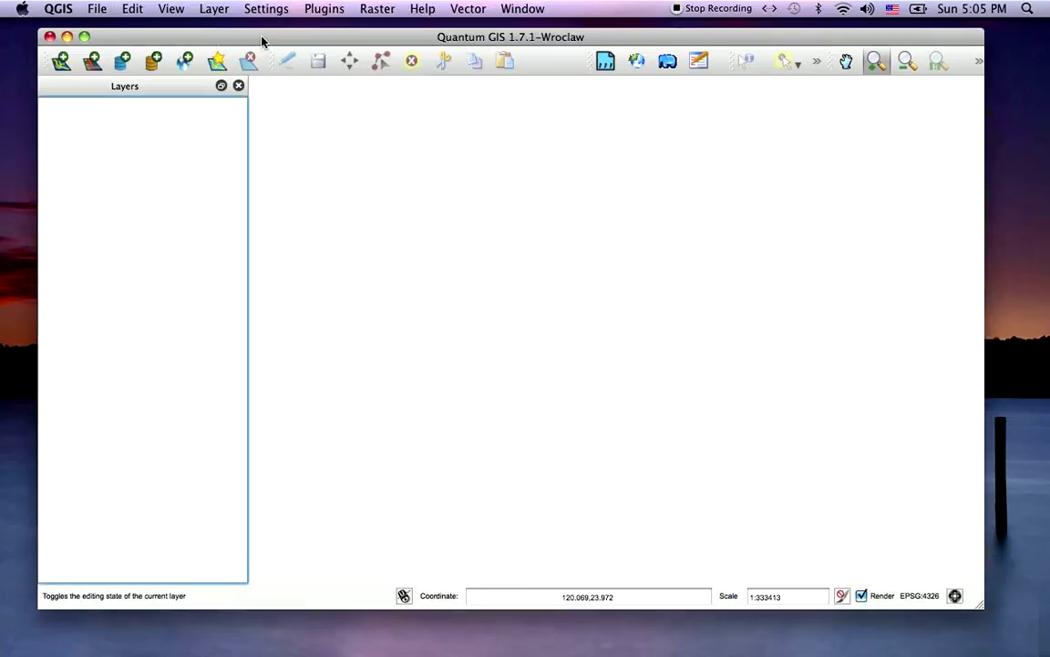
pyautogui.click(60, 60)
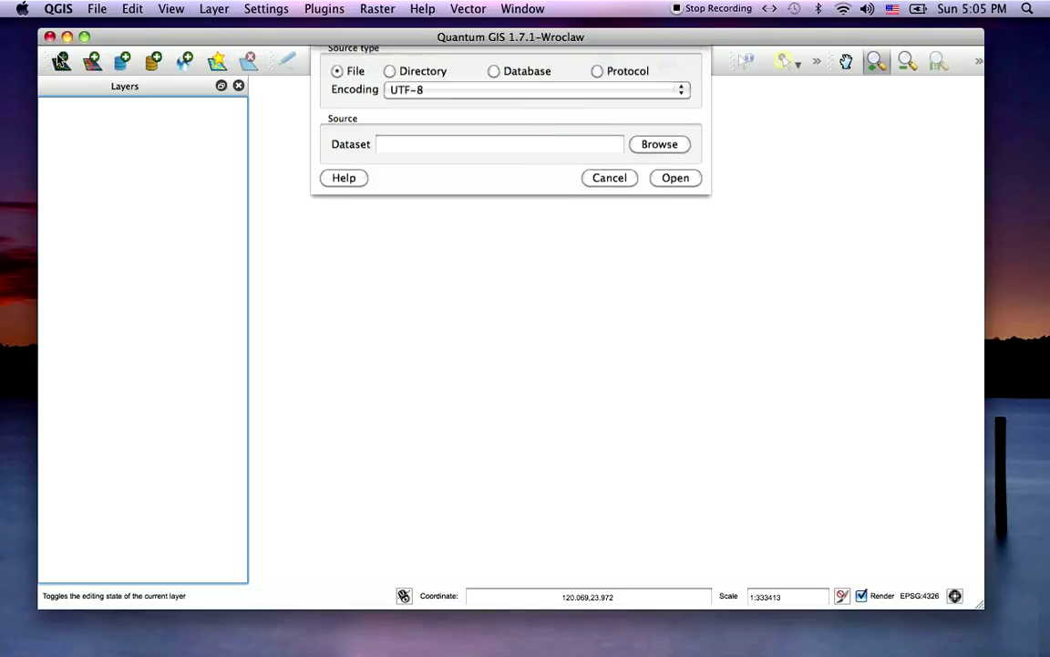
pyautogui.click(658, 153)
pyautogui.scroll(-5, 748, 191)
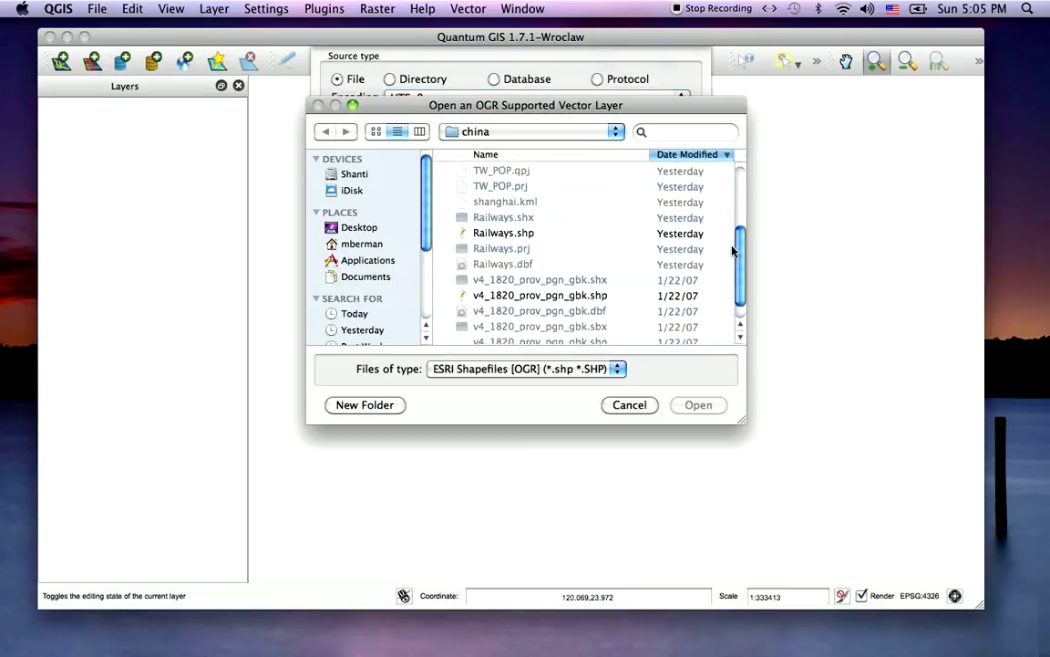
pyautogui.click(534, 214)
pyautogui.click(698, 404)
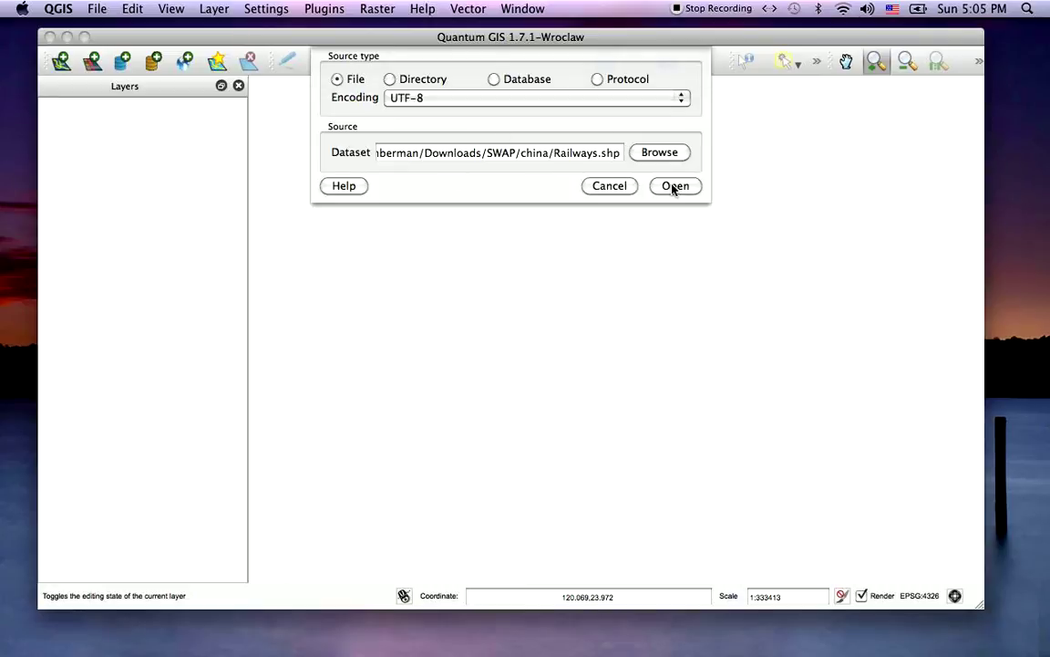
pyautogui.click(675, 186)
# Inspect the Railways attribute table, then close it
pyautogui.rightClick(137, 112)
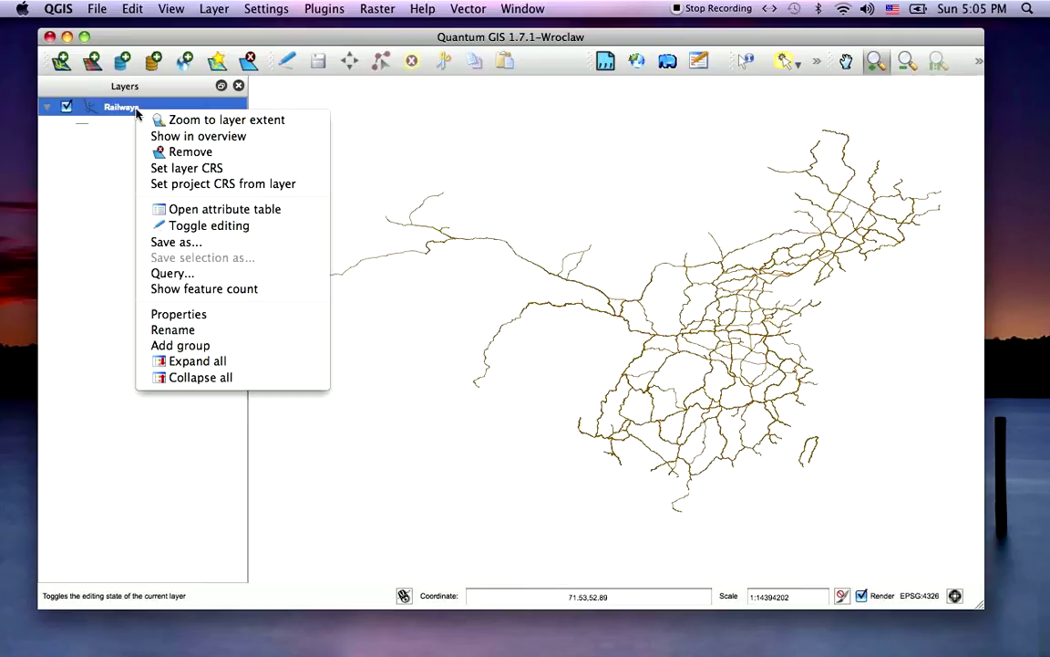
pyautogui.click(210, 209)
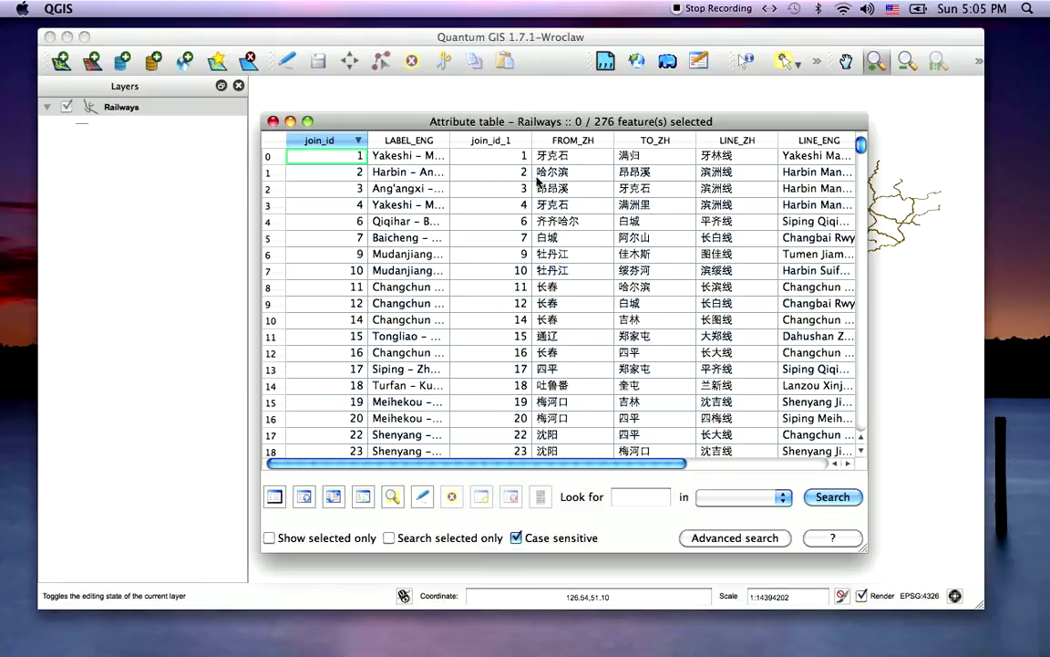
pyautogui.click(273, 122)
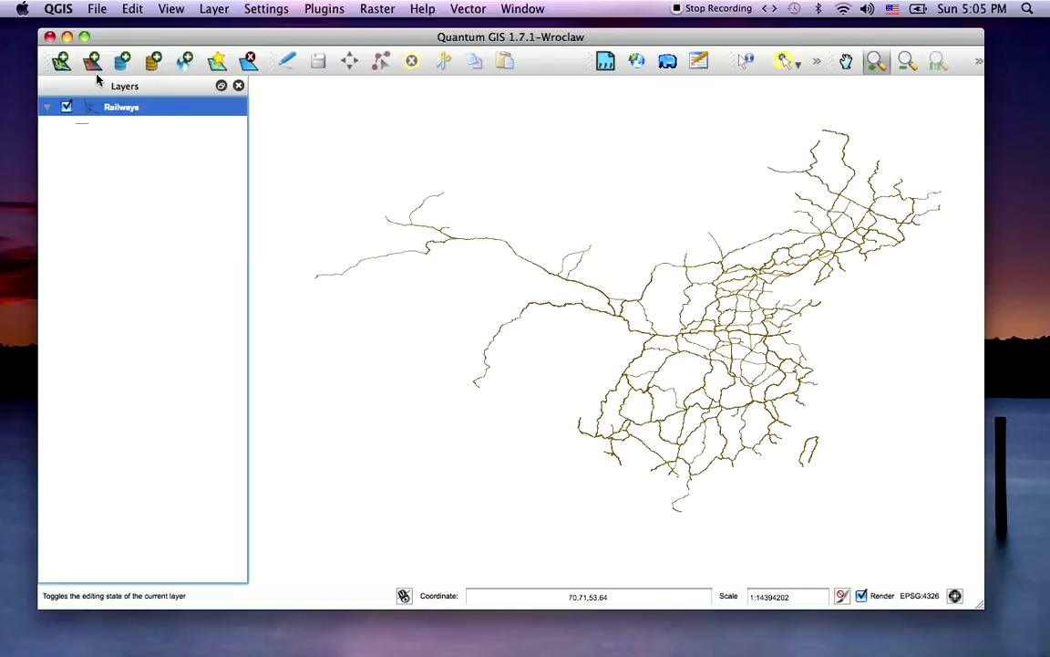
# Add v4_1820_prov_pgn_gbk.shp as a vector layer using GBK encoding
pyautogui.click(64, 62)
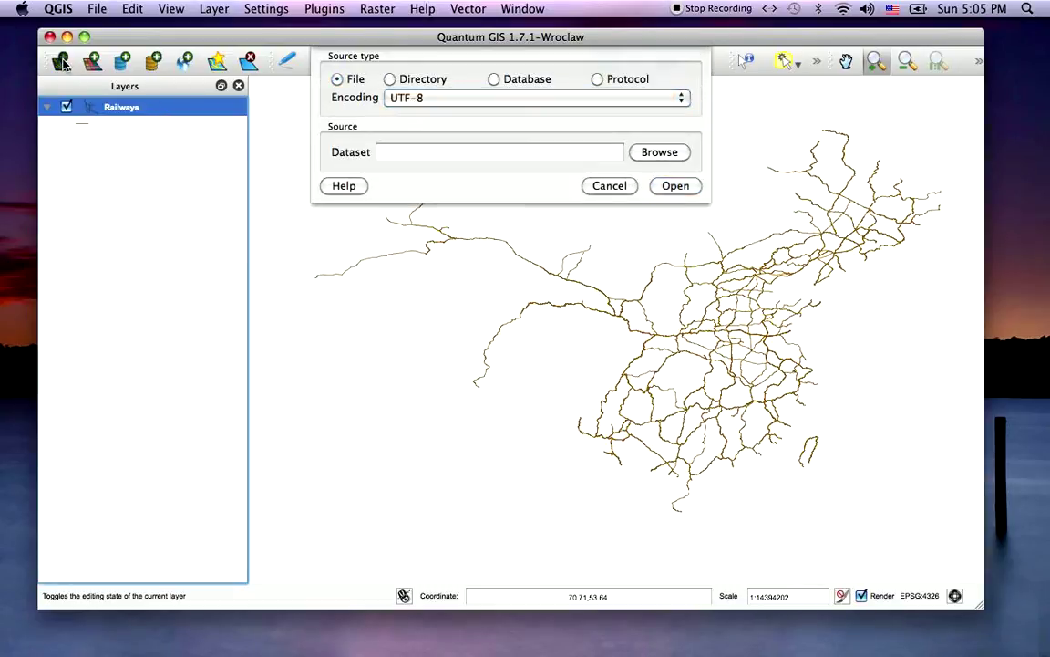
pyautogui.click(681, 106)
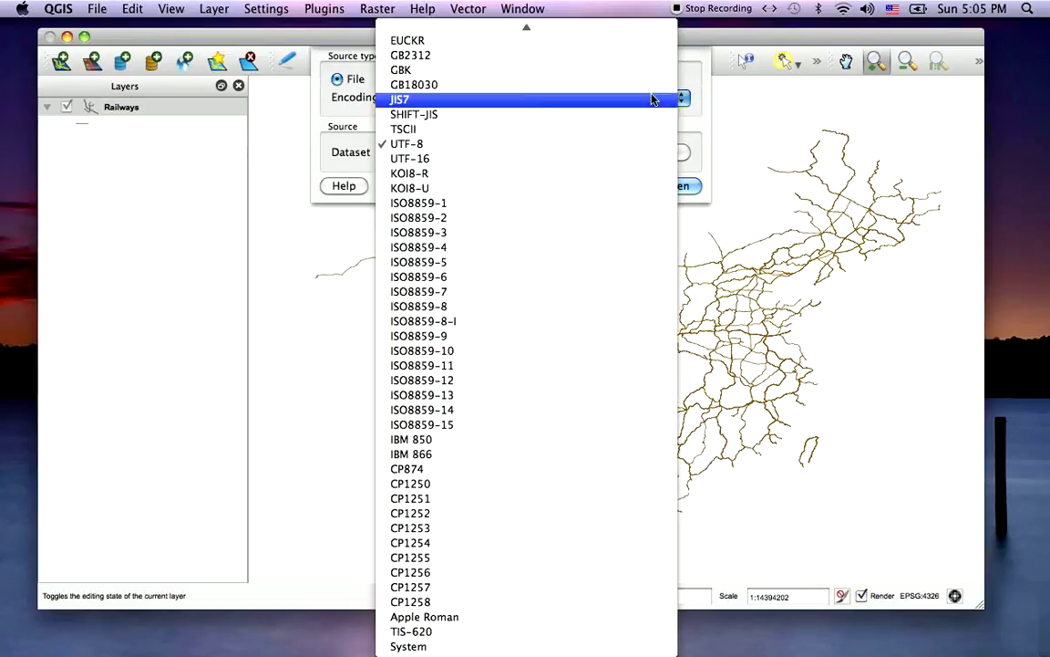
pyautogui.click(495, 69)
pyautogui.click(651, 153)
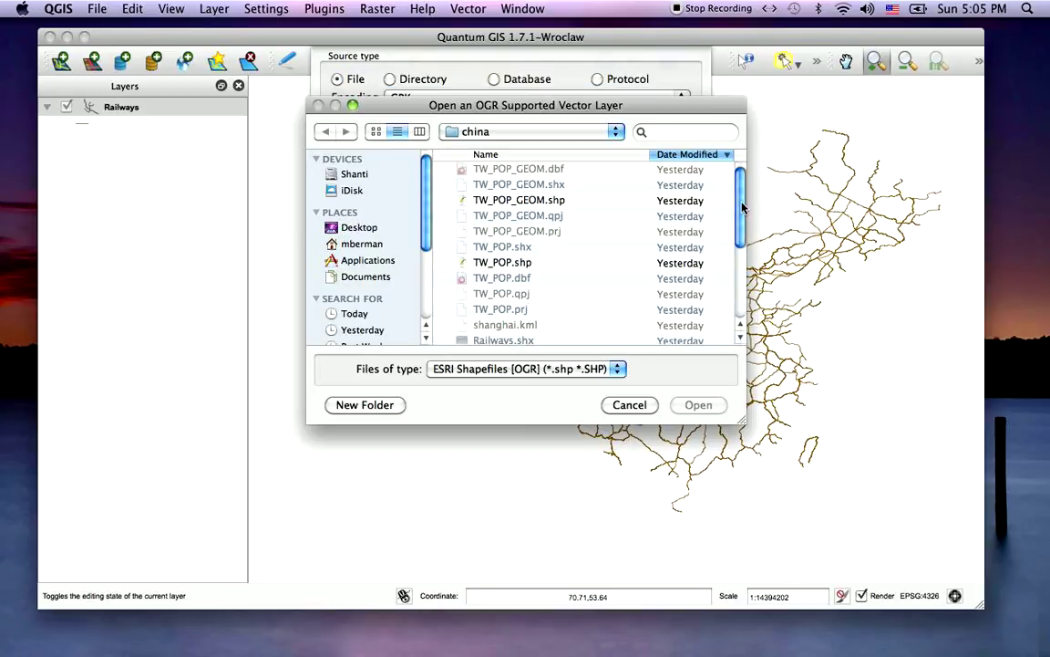
pyautogui.moveTo(741, 210); pyautogui.dragTo(742, 305)
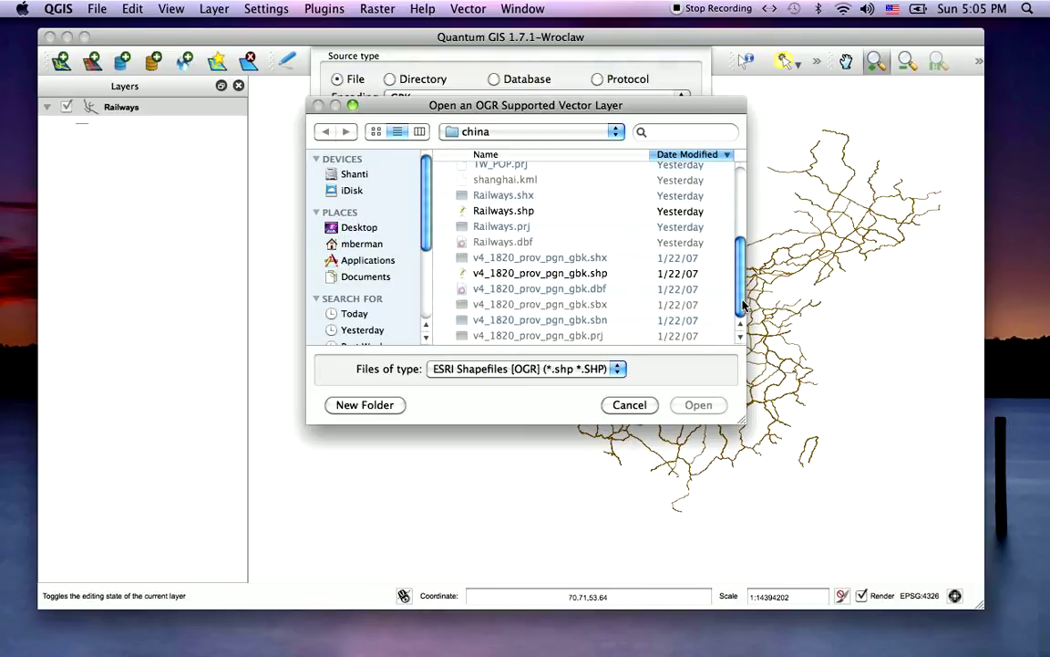
pyautogui.click(561, 274)
pyautogui.click(697, 406)
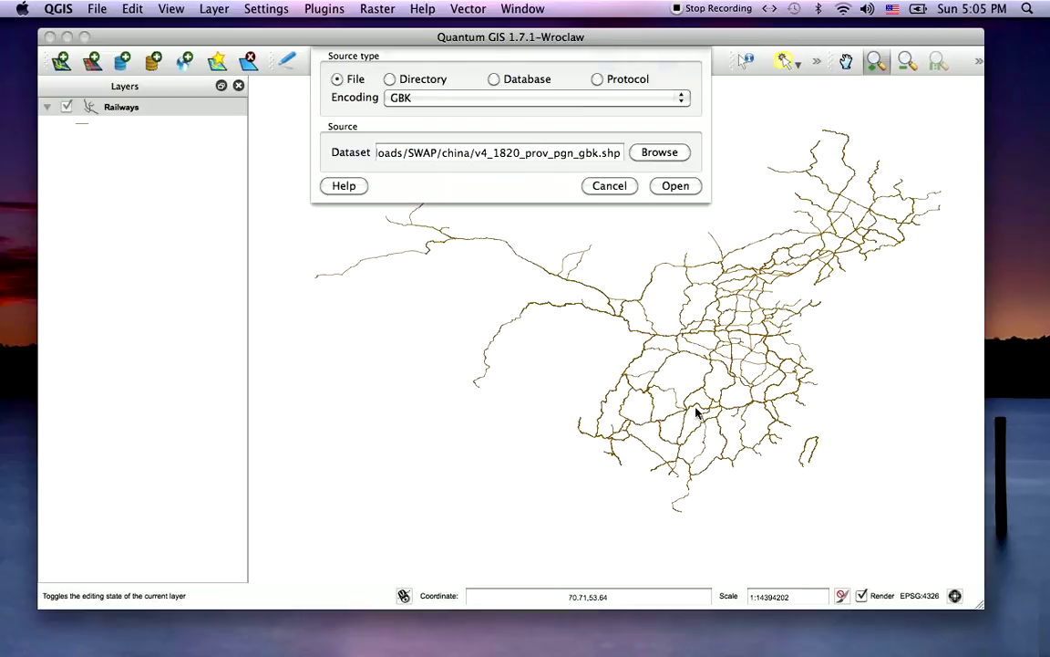
pyautogui.click(673, 185)
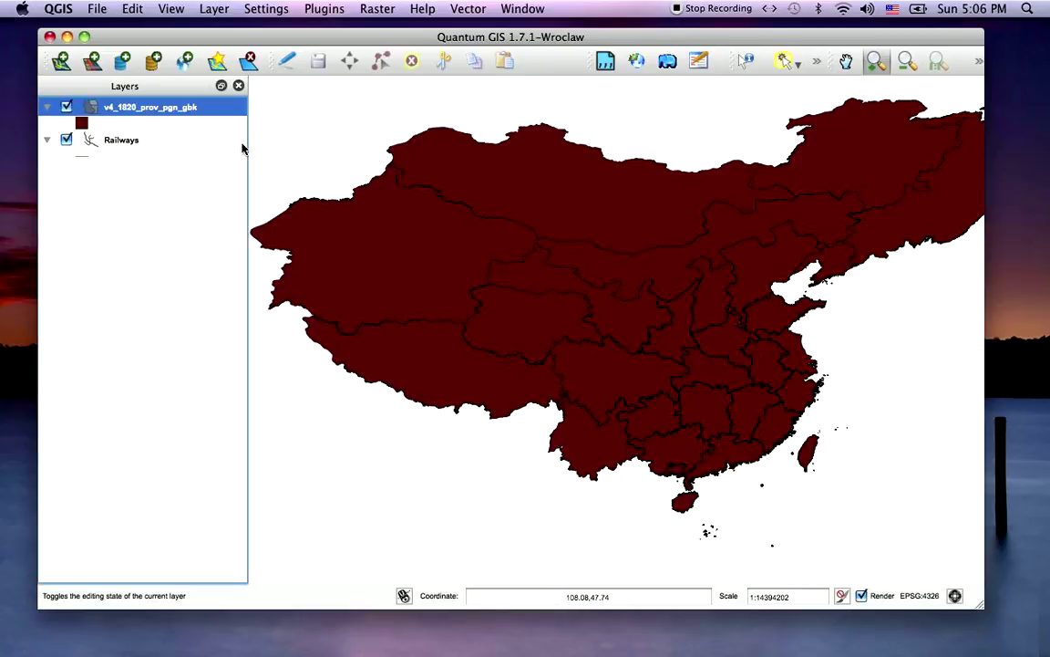
# Inspect the province layer's attribute table, then close it
pyautogui.rightClick(131, 109)
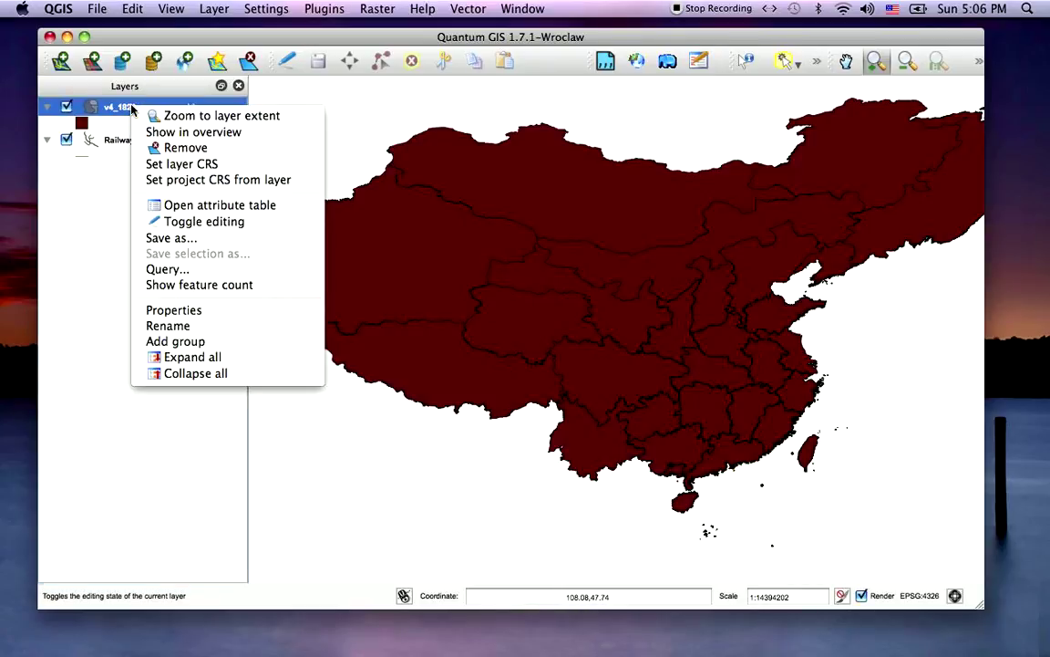
pyautogui.click(200, 205)
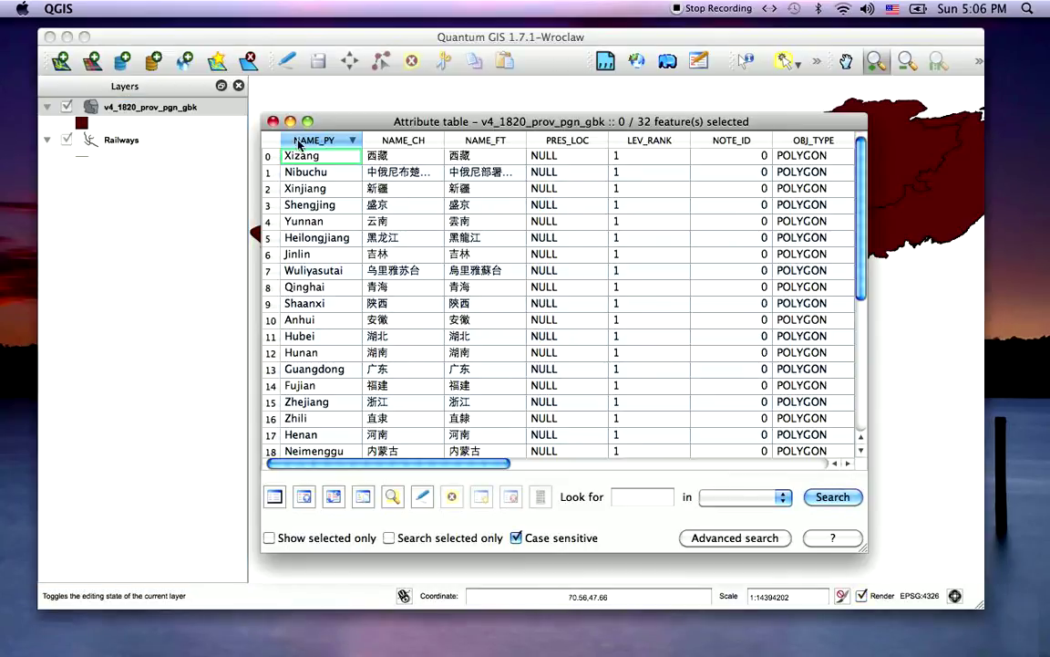
pyautogui.click(273, 121)
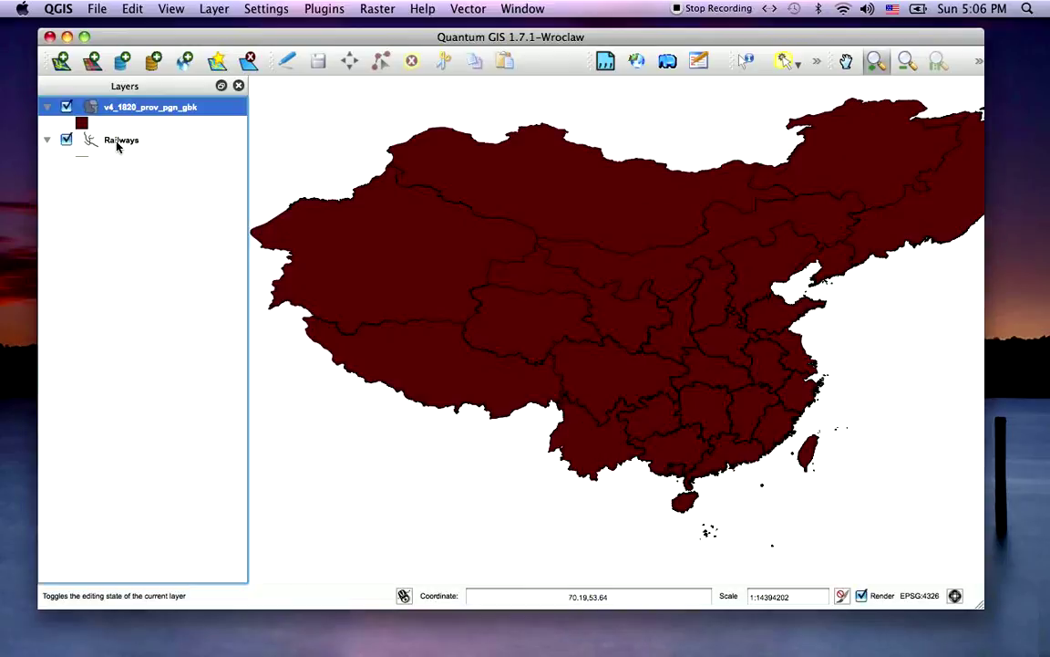
# Add TW_POP.shp as a vector layer read with BIG5 encoding
pyautogui.click(57, 58)
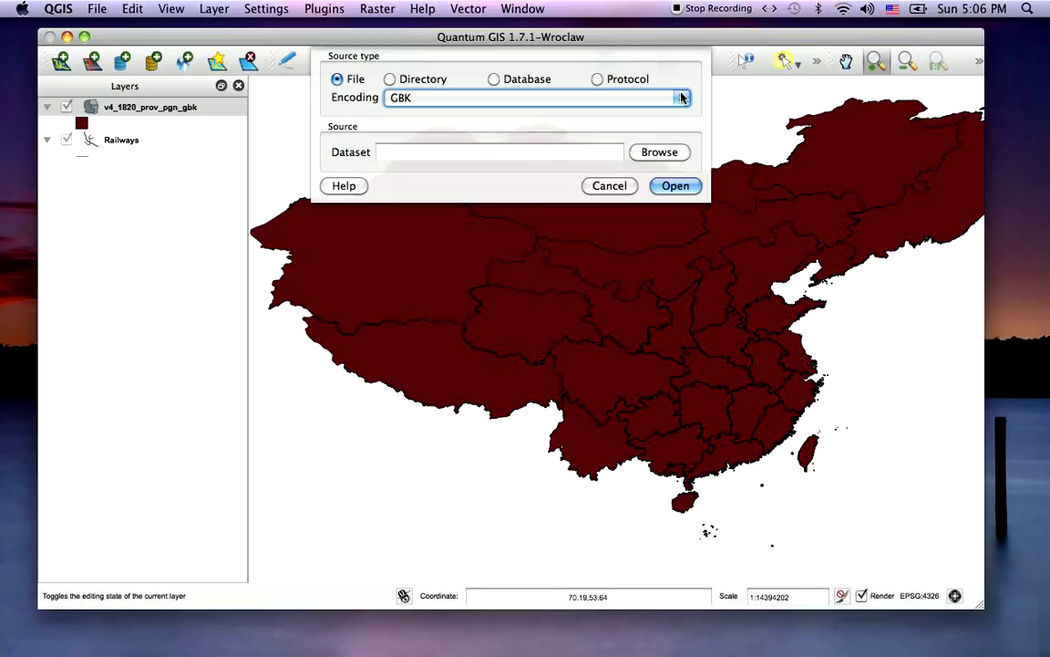
pyautogui.click(682, 98)
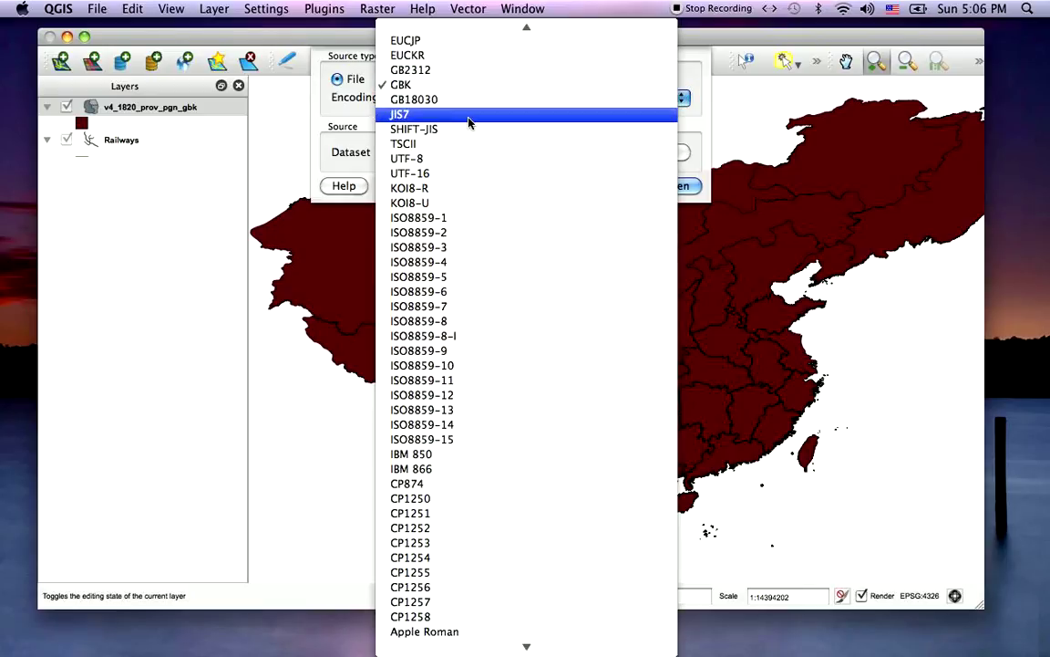
pyautogui.moveTo(525, 32)
pyautogui.click(487, 29)
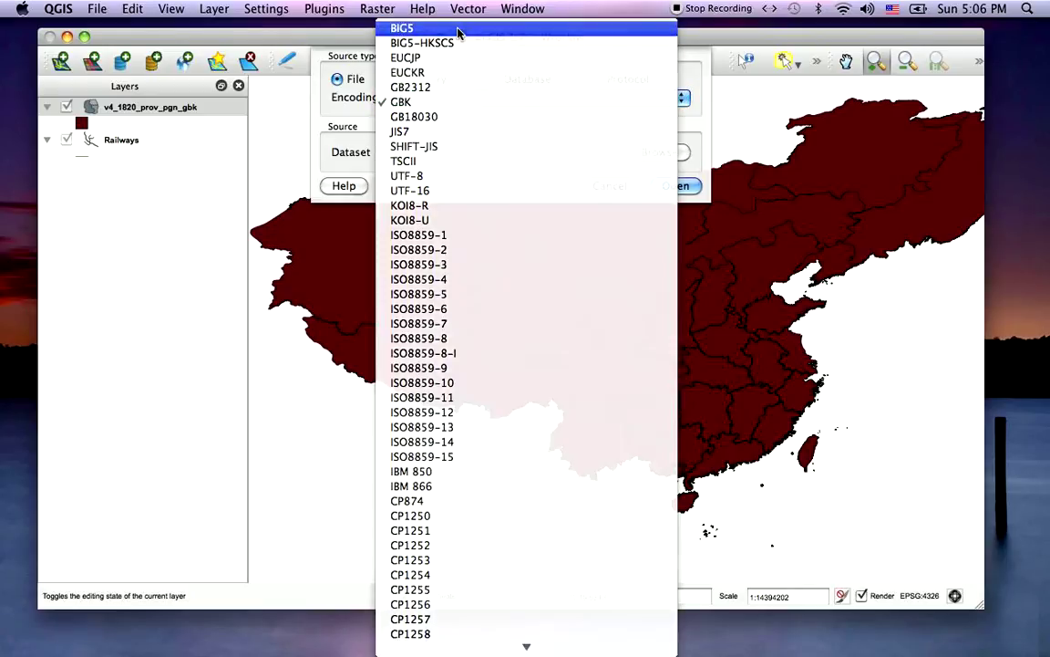
pyautogui.click(646, 152)
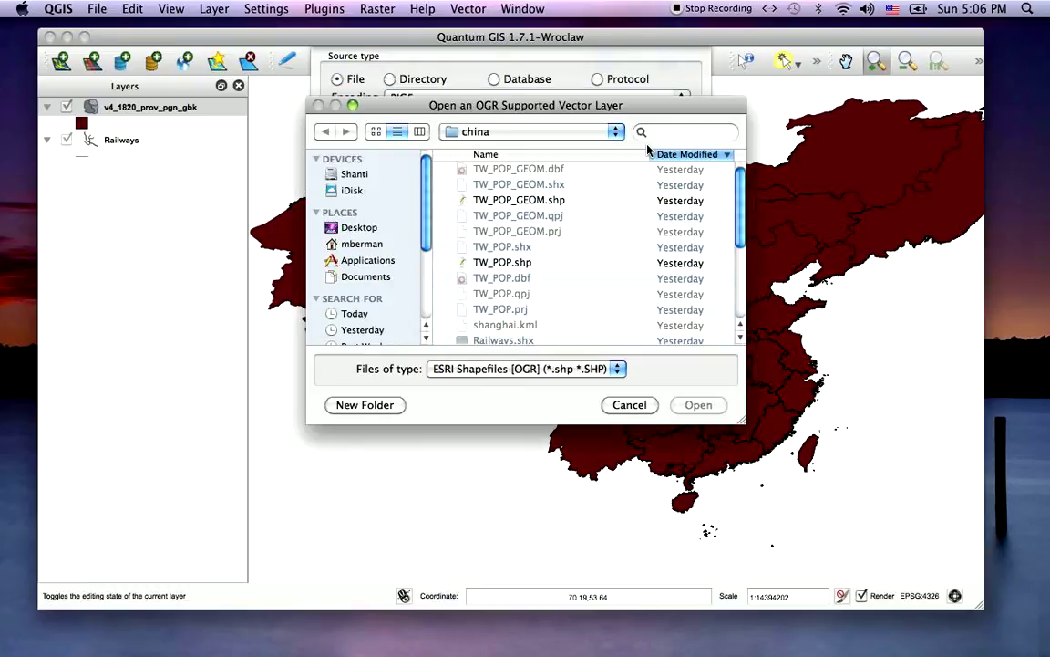
pyautogui.click(504, 263)
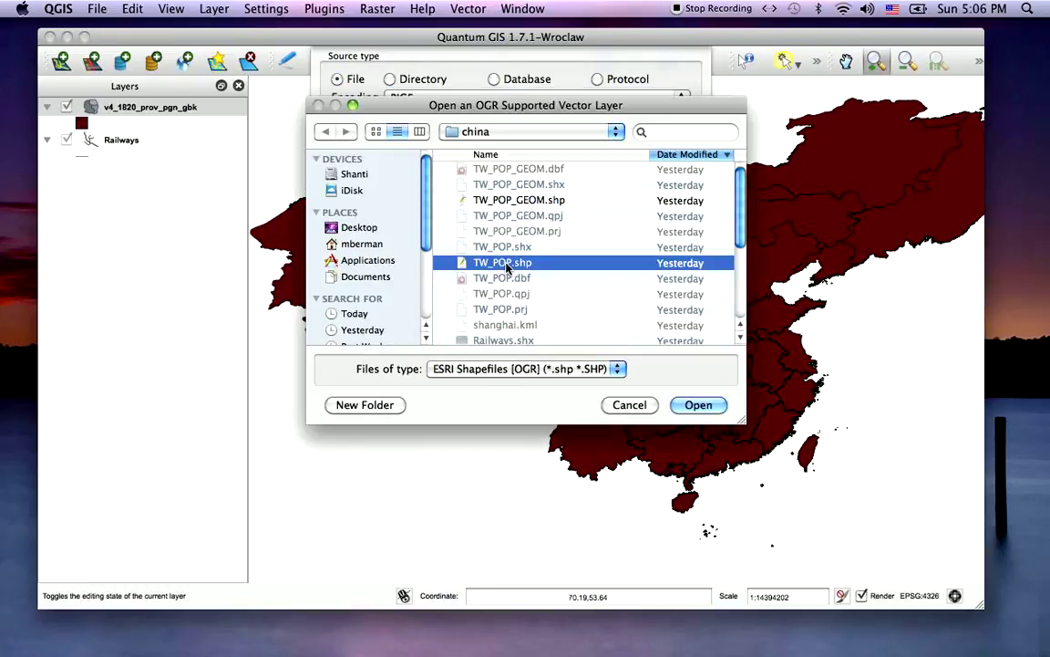
pyautogui.click(698, 405)
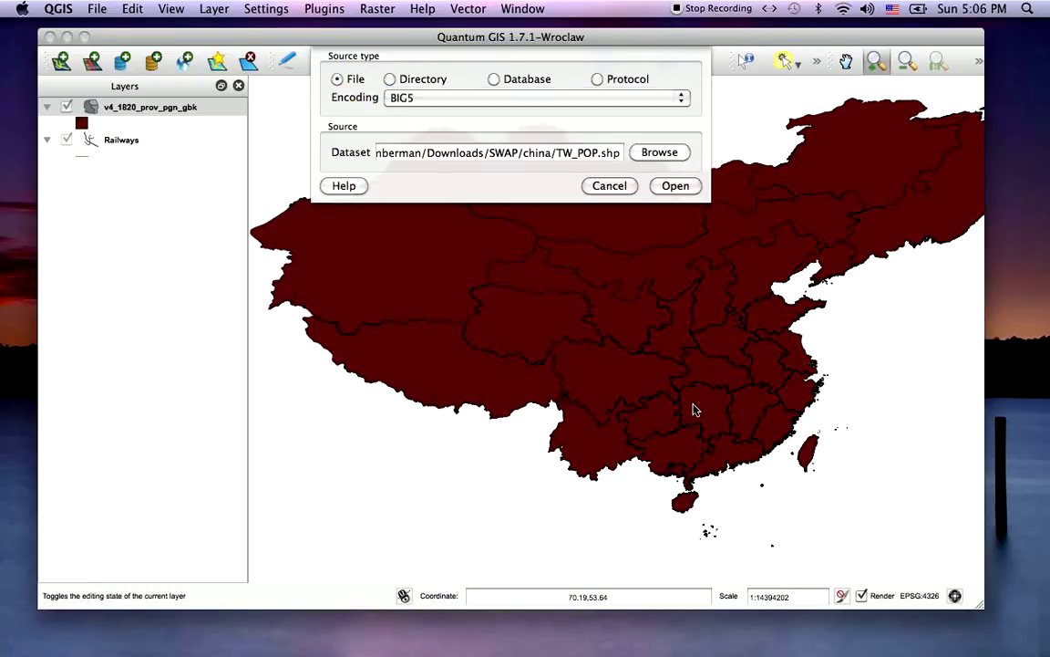
pyautogui.click(675, 186)
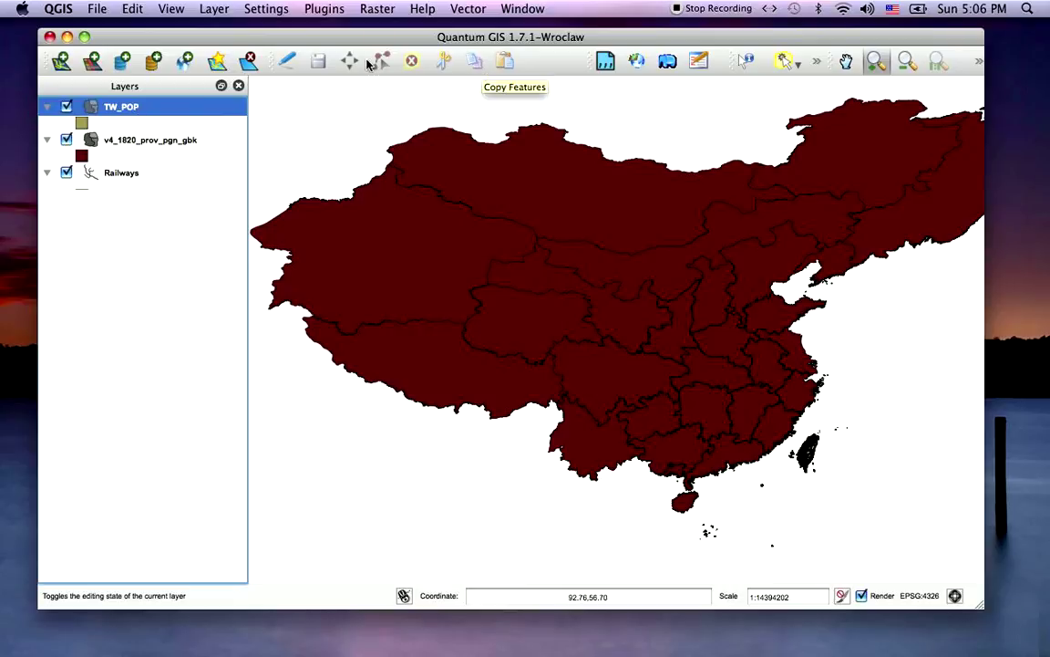
# Set the project CRS to WGS 84 with on-the-fly reprojection, then select the Railways layer
pyautogui.click(267, 9)
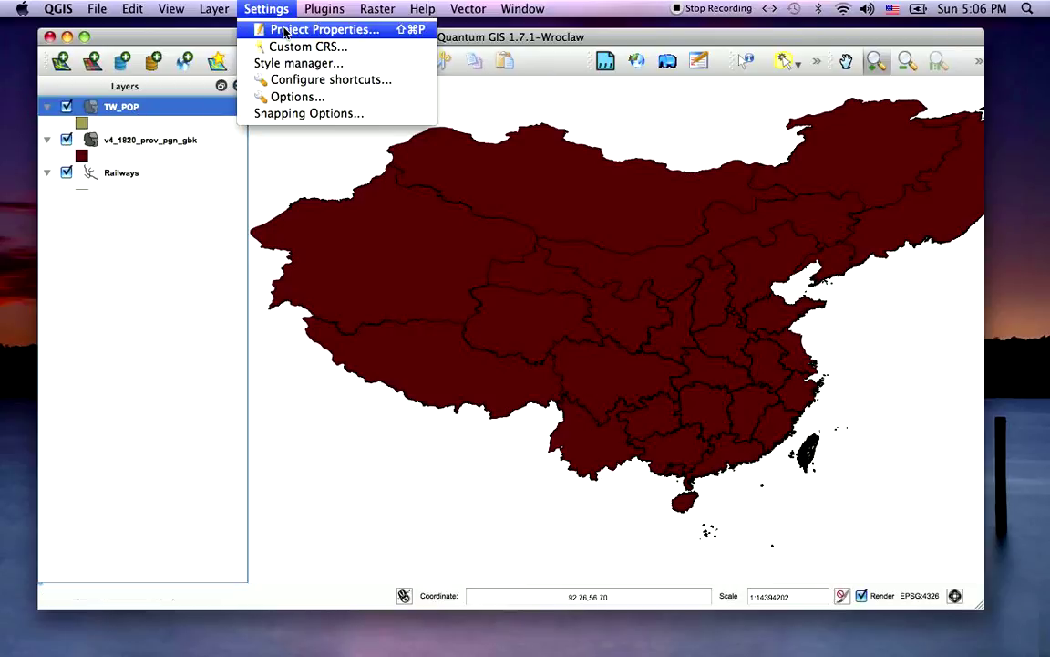
pyautogui.click(286, 30)
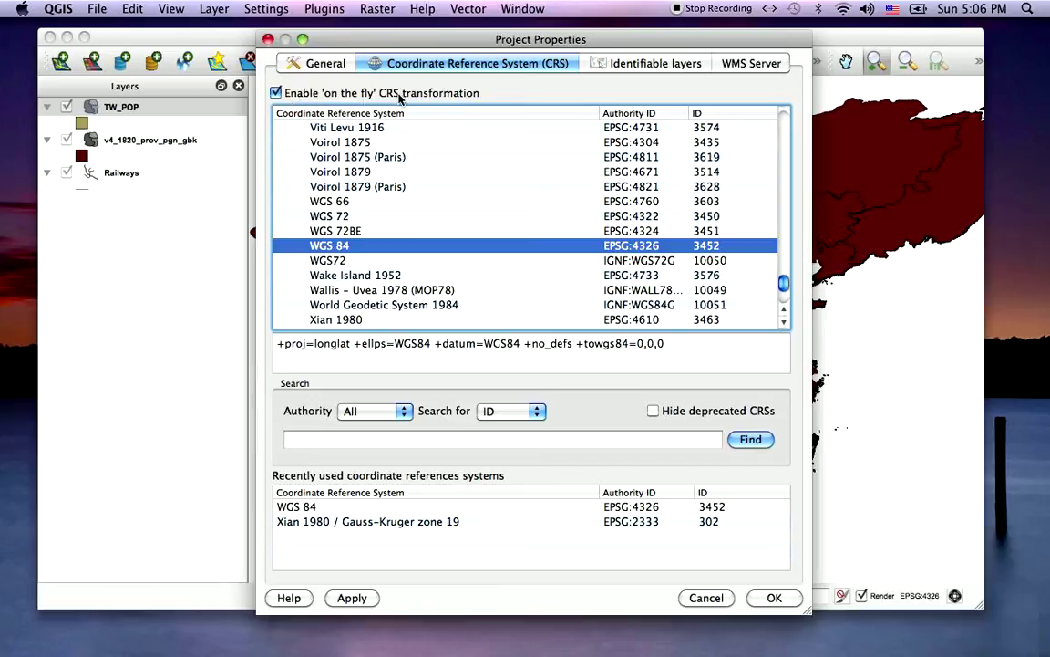
pyautogui.click(268, 40)
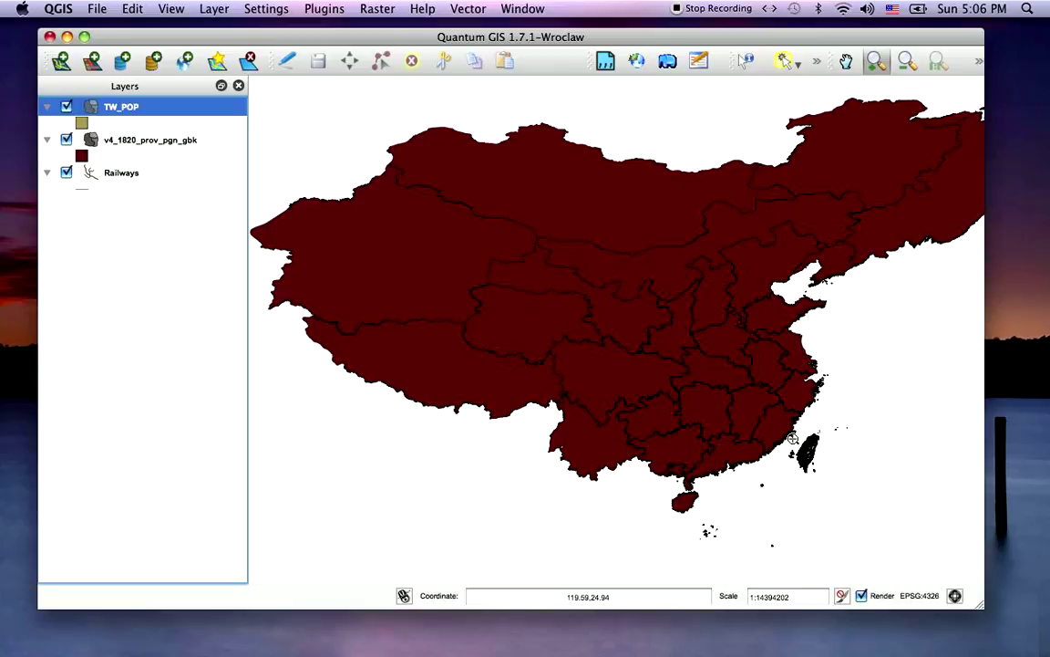
pyautogui.click(114, 170)
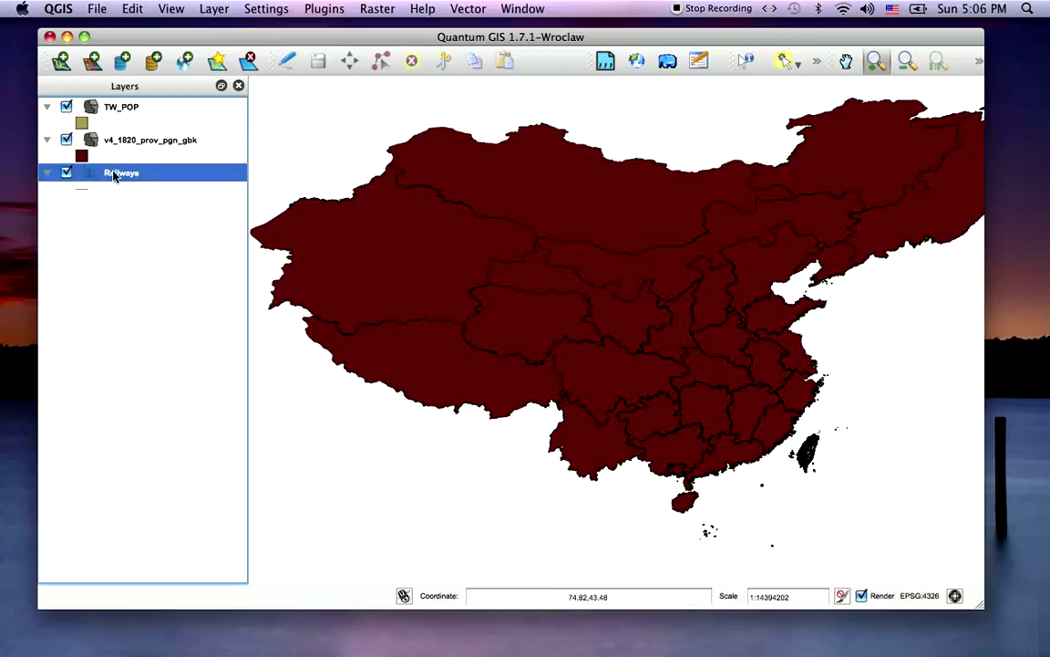
pyautogui.press('super+d')
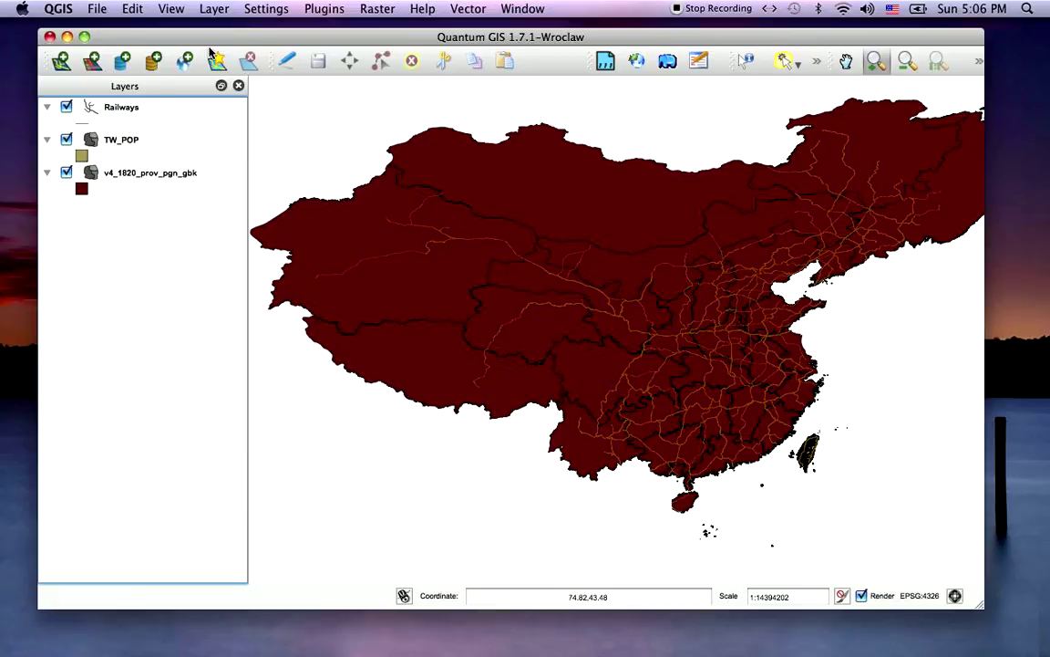
# Choose Railways.shp from the china folder with UTF-8 encoding for a new vector layer
pyautogui.click(62, 61)
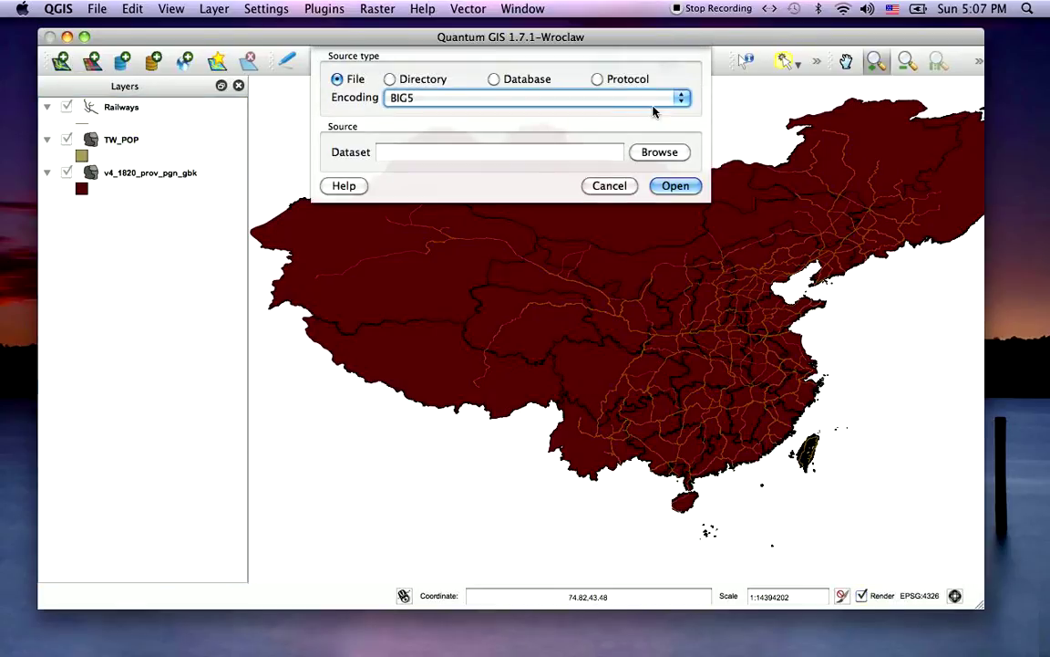
pyautogui.click(681, 99)
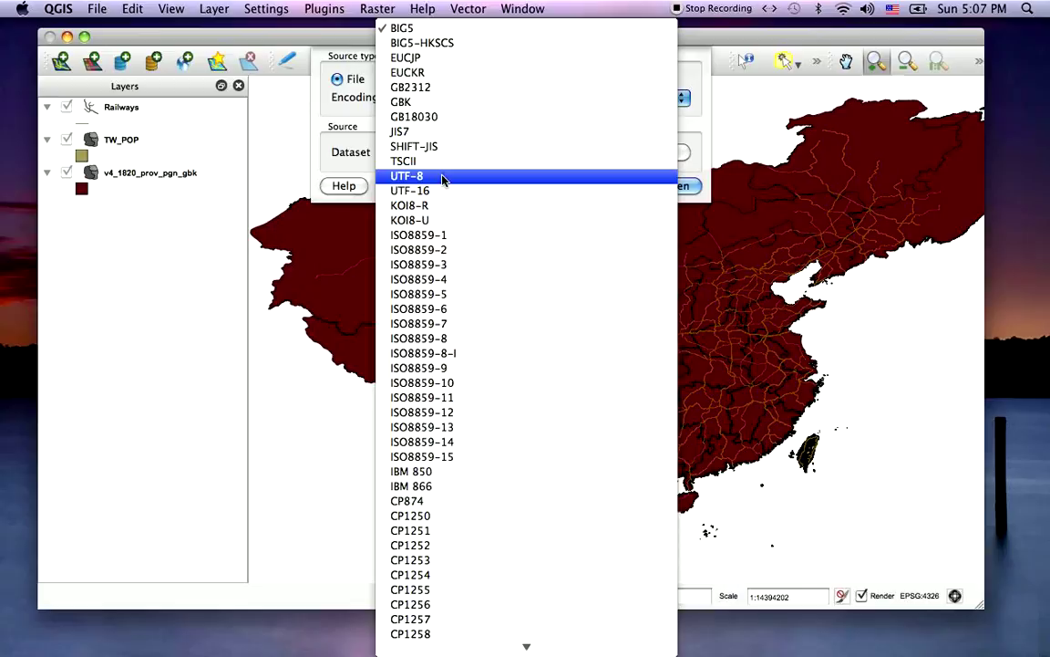
pyautogui.click(506, 175)
pyautogui.click(656, 152)
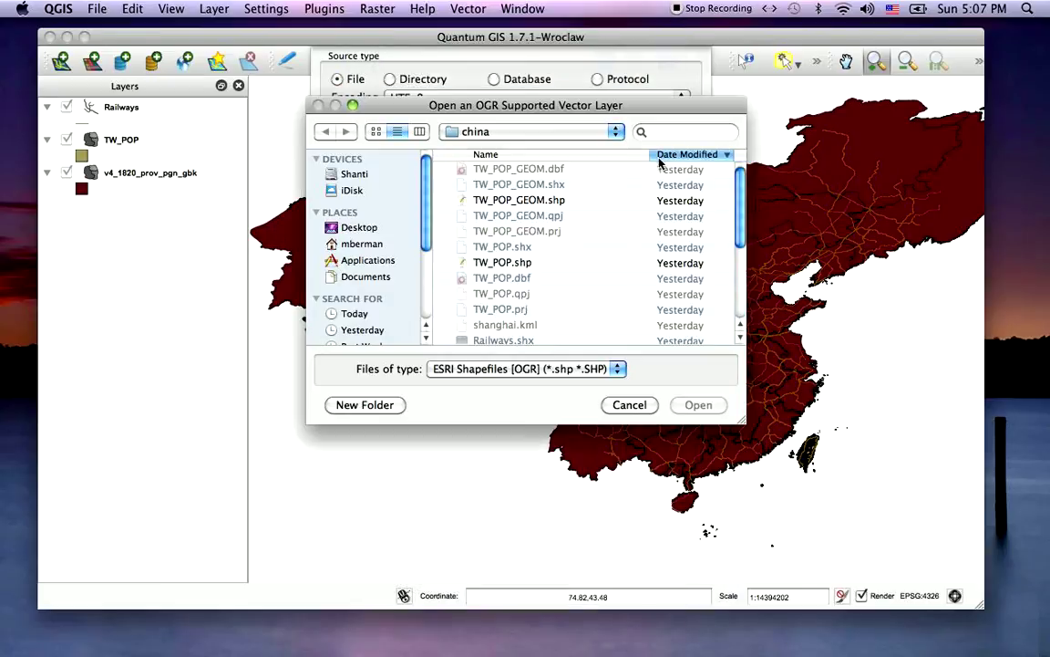
pyautogui.moveTo(741, 210); pyautogui.dragTo(741, 270)
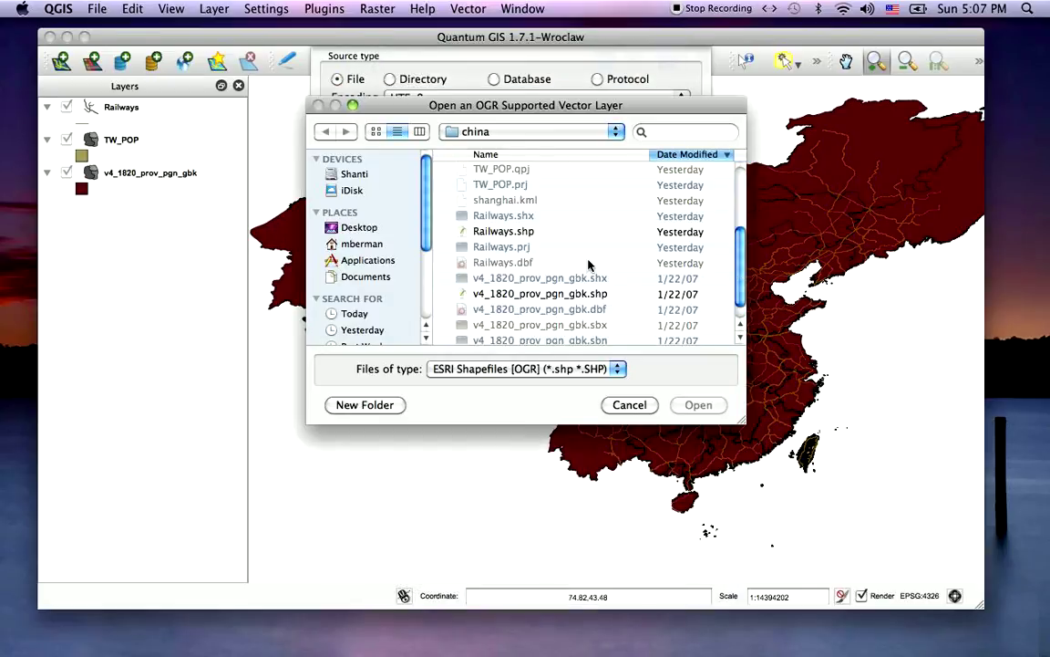
pyautogui.click(561, 232)
pyautogui.click(698, 404)
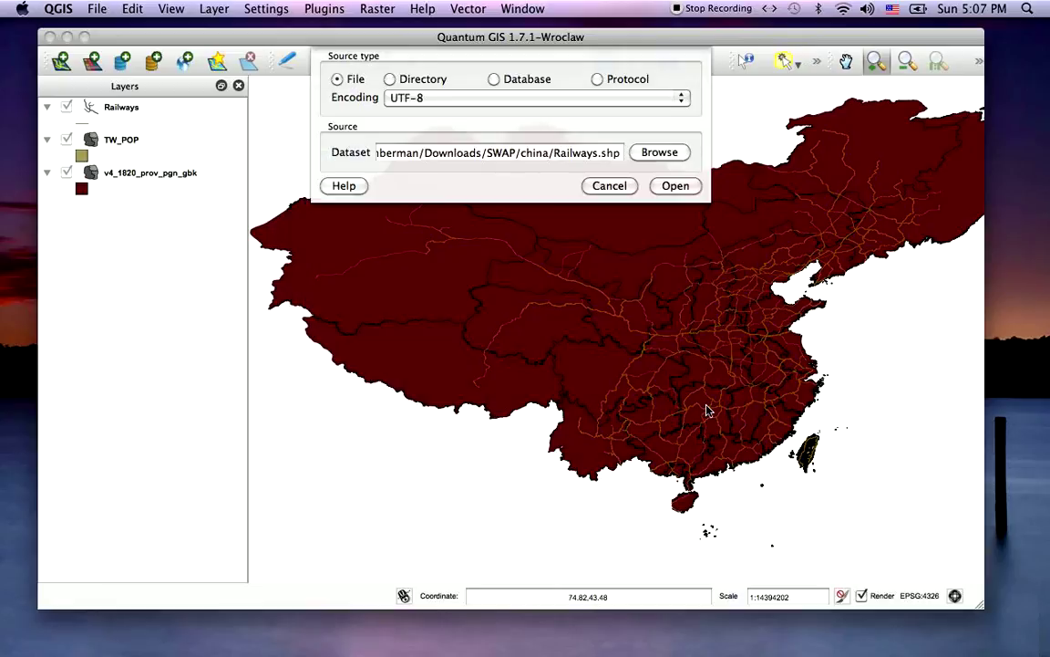
# Add the second Railways layer, move it down the list, and open its properties
pyautogui.click(686, 183)
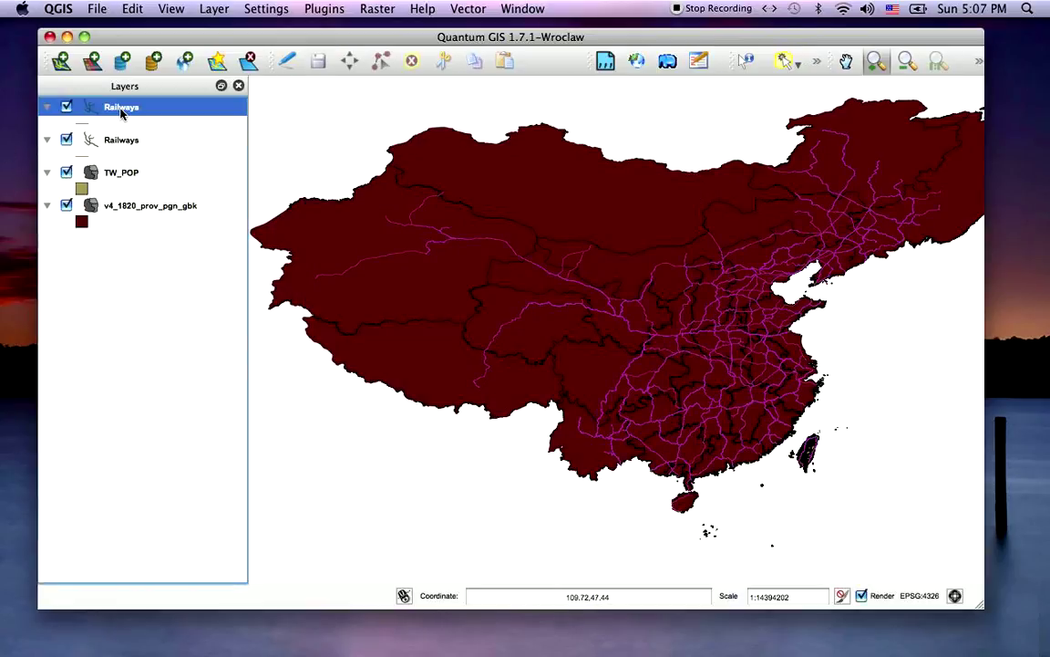
pyautogui.moveTo(121, 112); pyautogui.dragTo(122, 143)
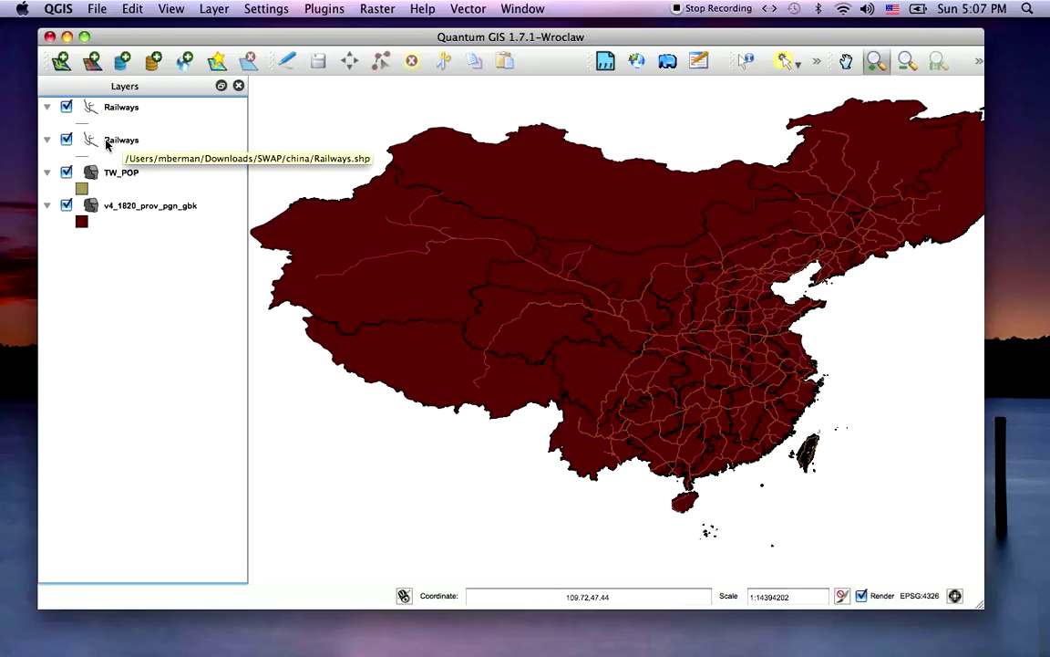
pyautogui.click(107, 145)
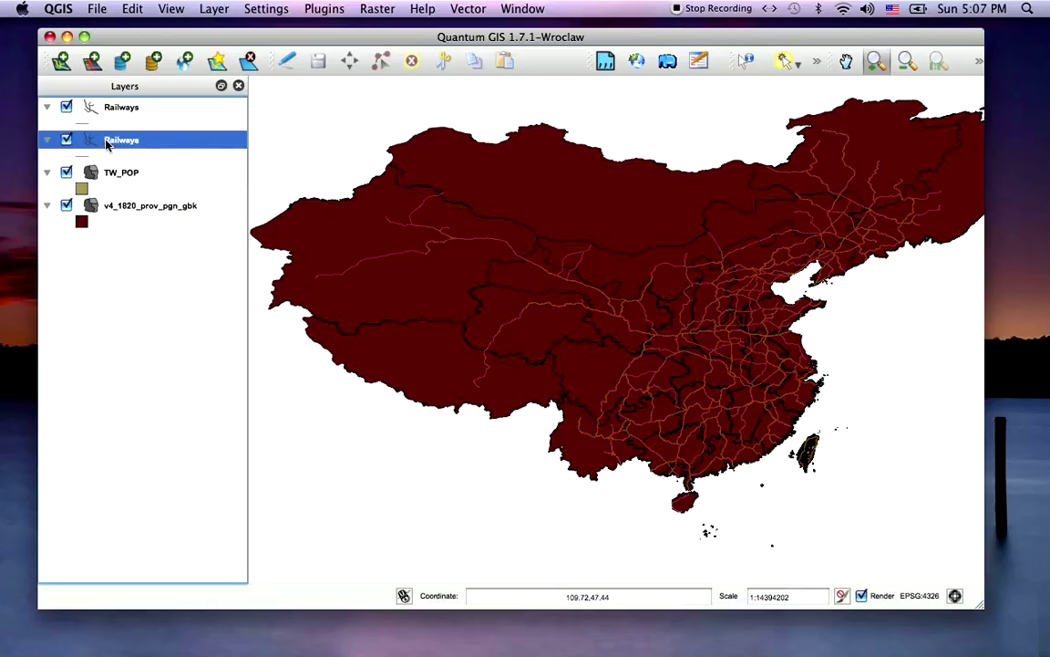
pyautogui.rightClick(106, 145)
pyautogui.click(150, 346)
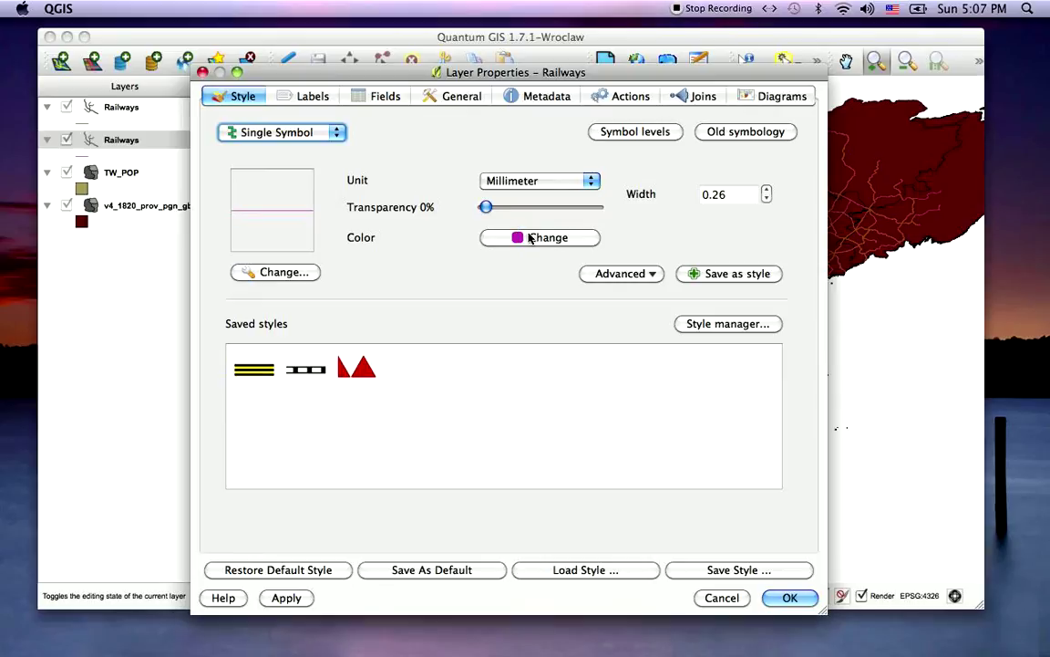
# Color the second Railways layer's lines dark purple with an interim width of 8
pyautogui.click(534, 237)
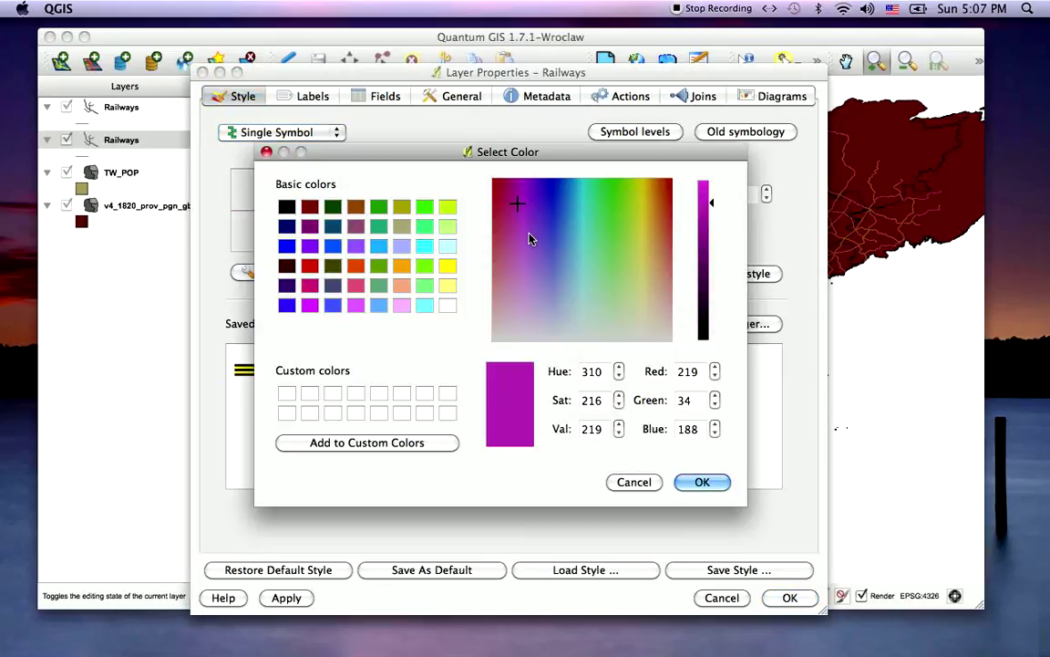
pyautogui.click(702, 293)
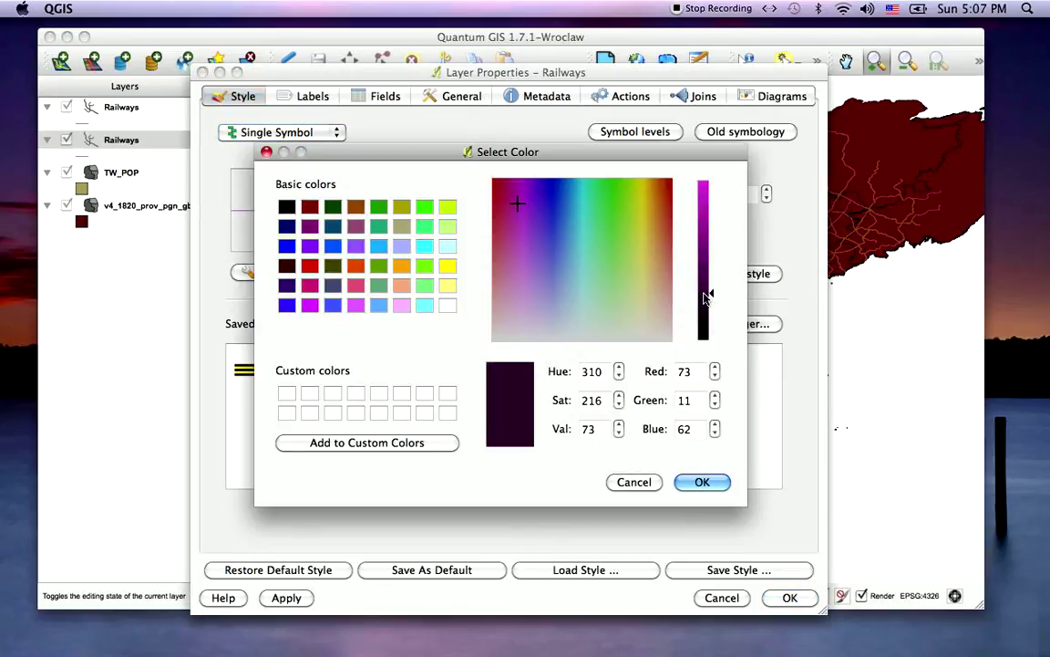
pyautogui.click(703, 483)
pyautogui.click(729, 196)
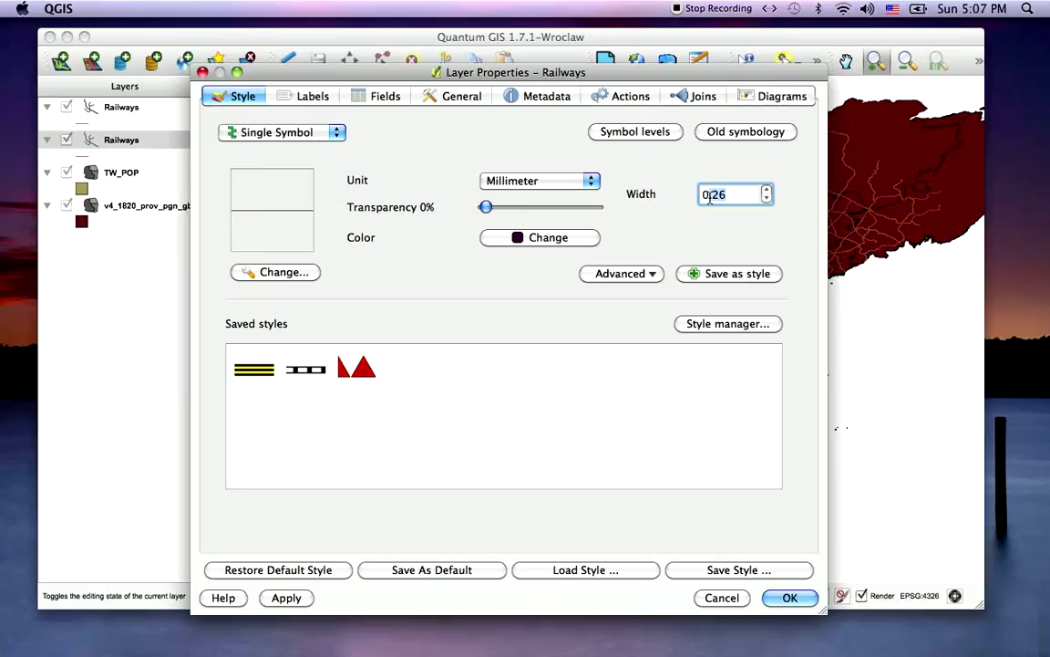
pyautogui.press('BackSpace')
pyautogui.press('BackSpace')
pyautogui.write('8')
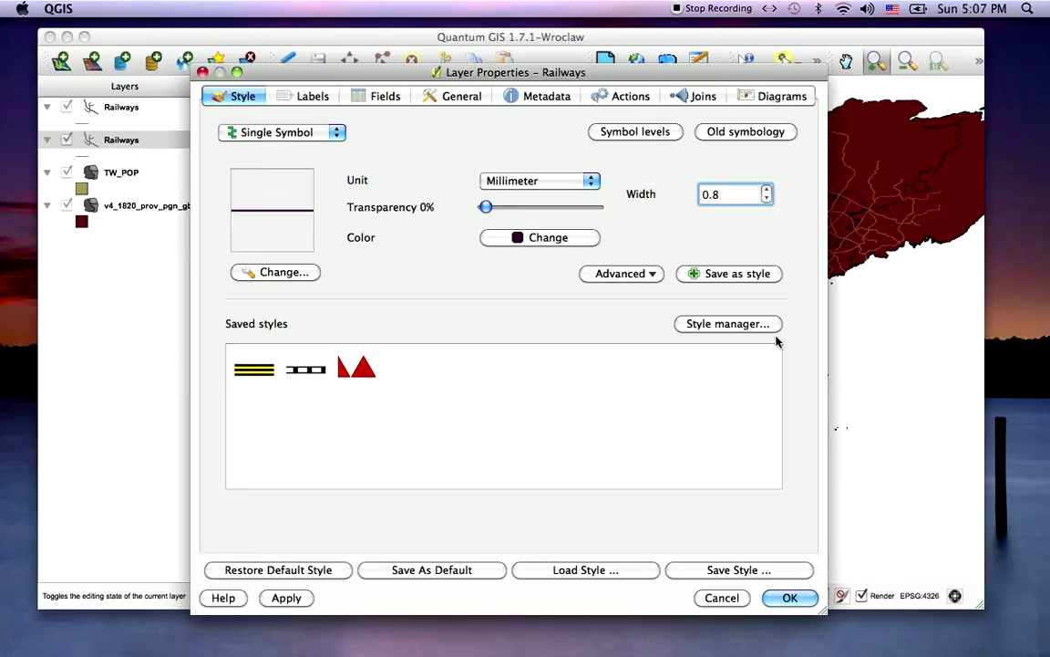
pyautogui.click(790, 597)
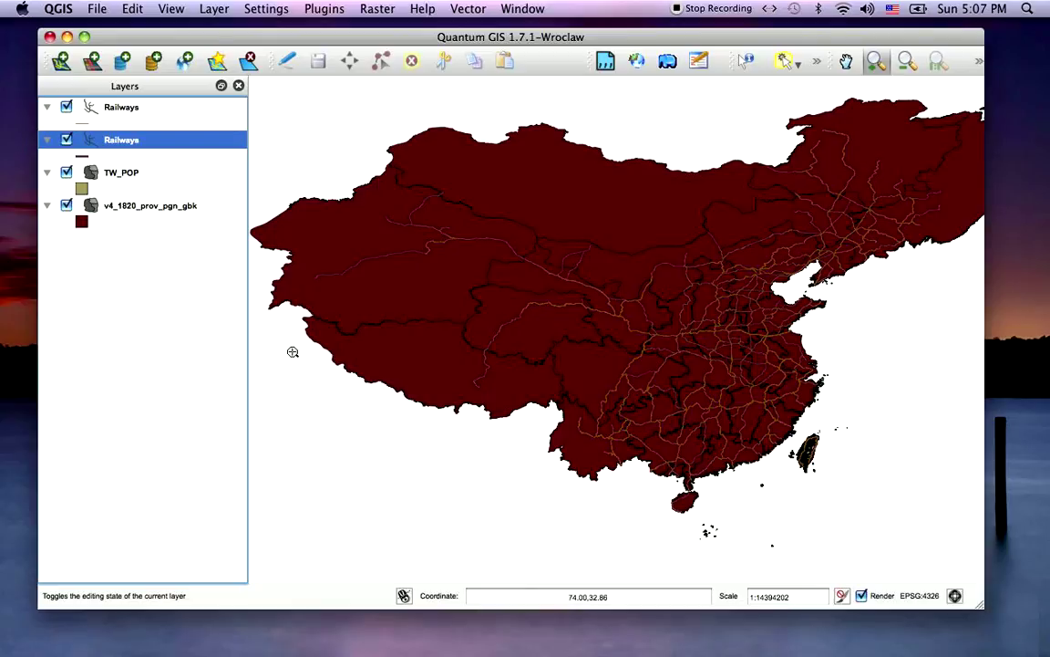
# Change the second Railways layer's line width to 2 mm
pyautogui.rightClick(109, 147)
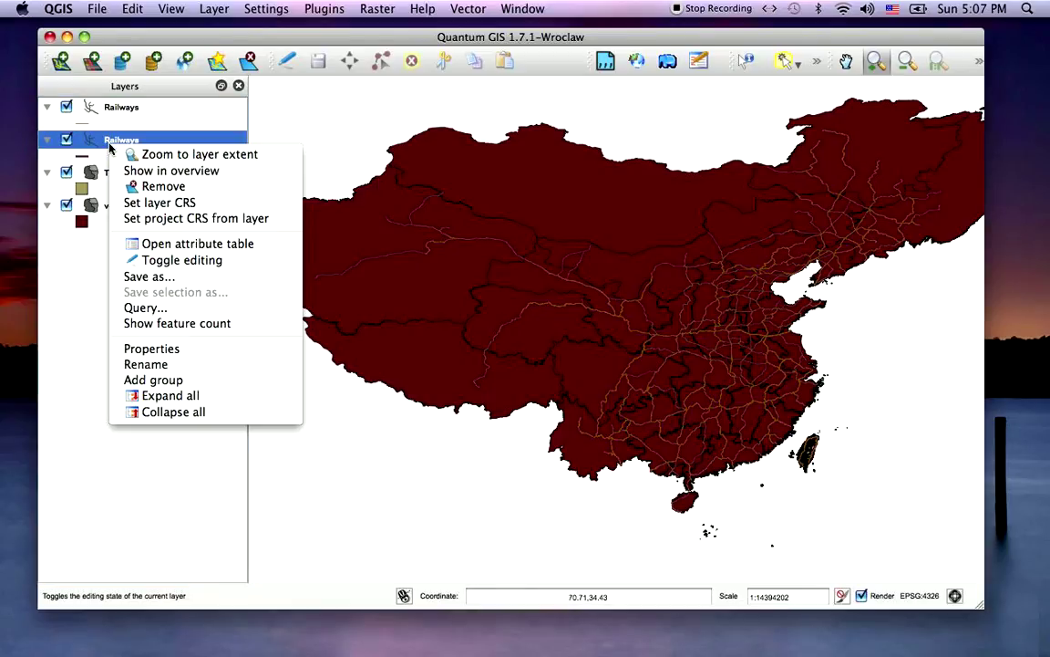
pyautogui.click(151, 349)
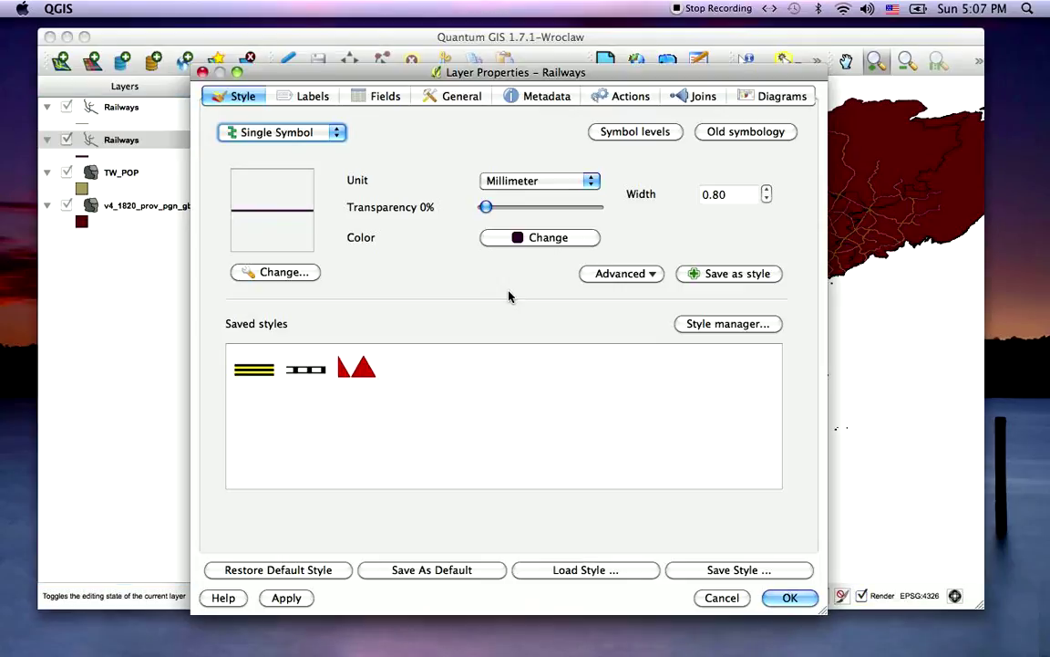
pyautogui.click(744, 194)
pyautogui.write('2')
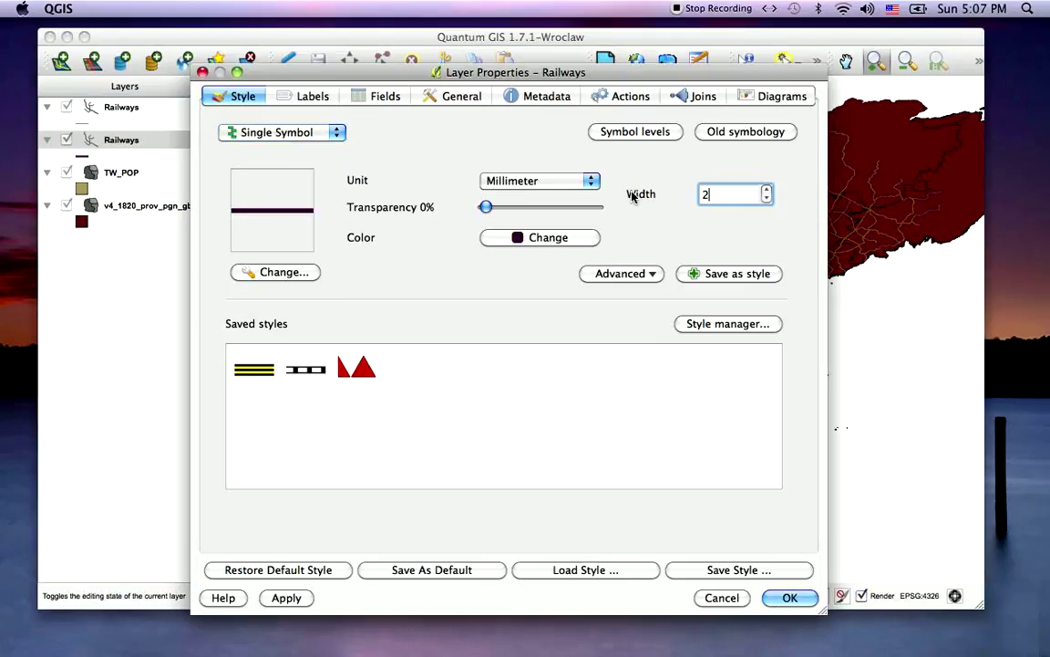
pyautogui.click(786, 599)
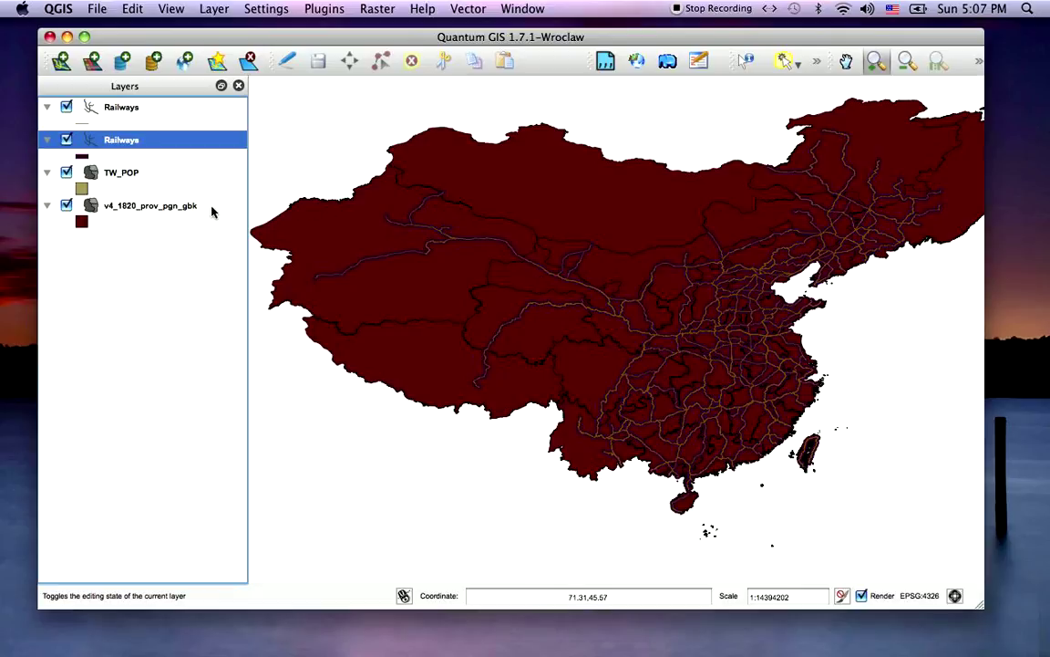
# Color the top Railways layer's lines white from the basic swatches
pyautogui.click(98, 111)
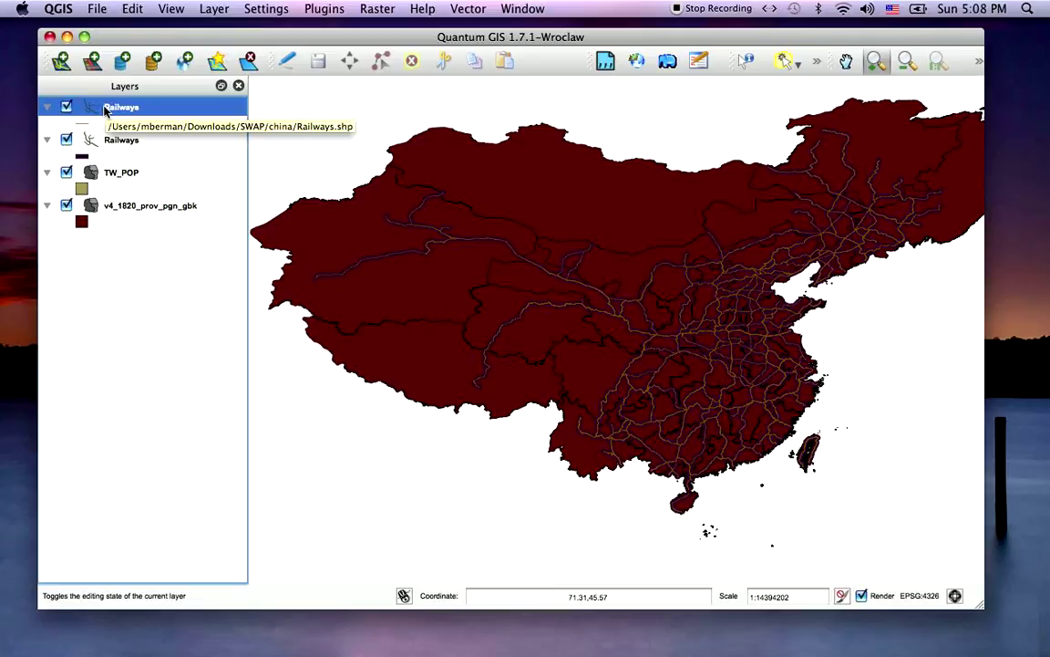
pyautogui.rightClick(105, 111)
pyautogui.click(151, 307)
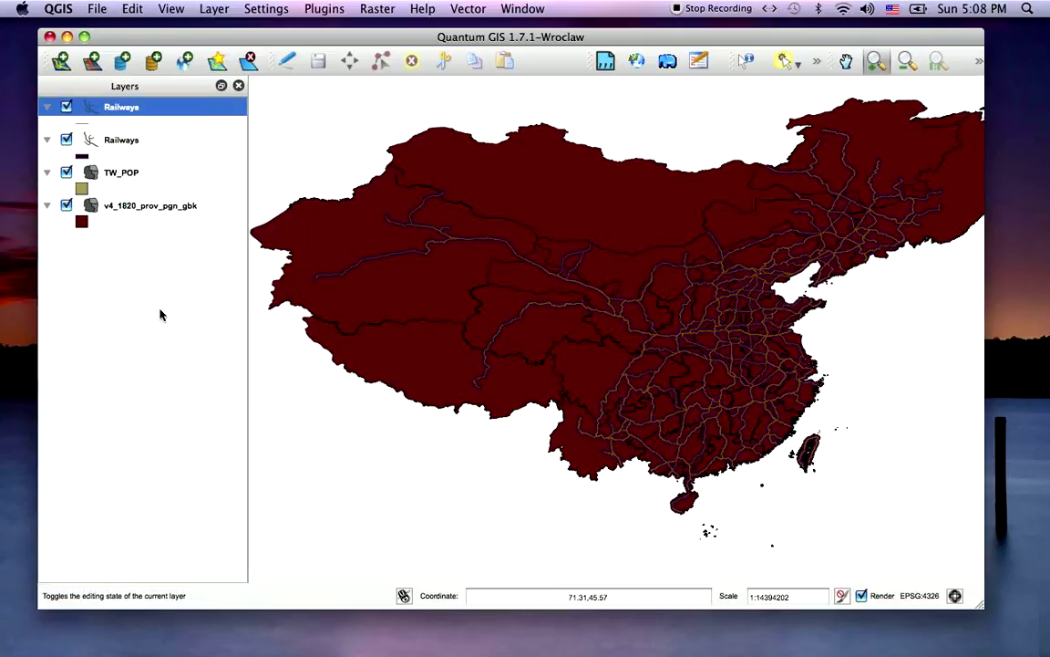
pyautogui.click(548, 237)
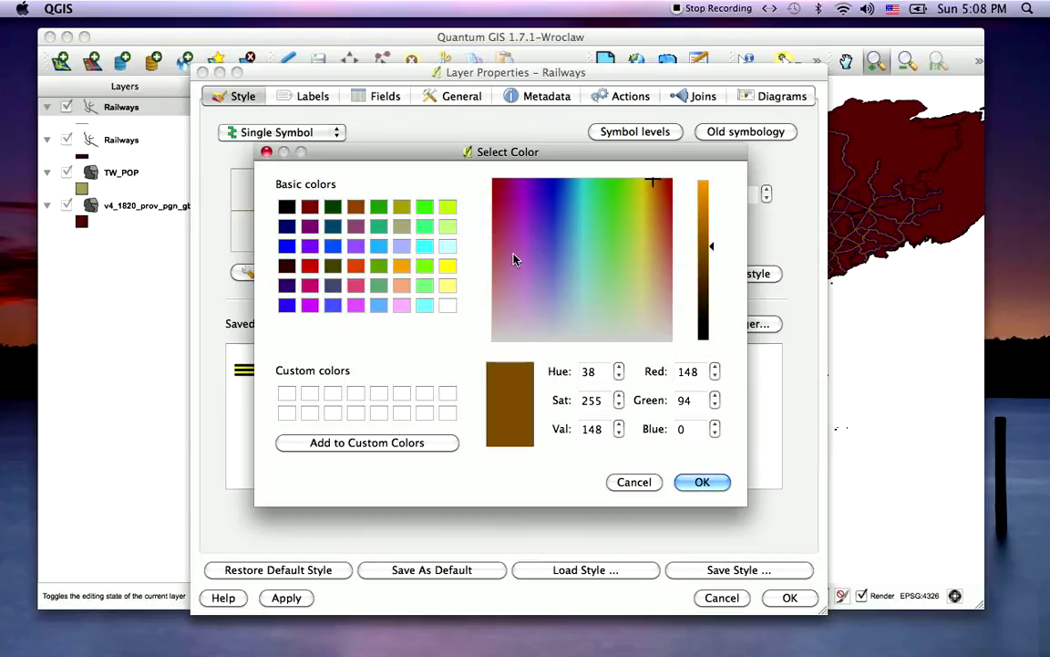
pyautogui.click(448, 307)
pyautogui.click(700, 481)
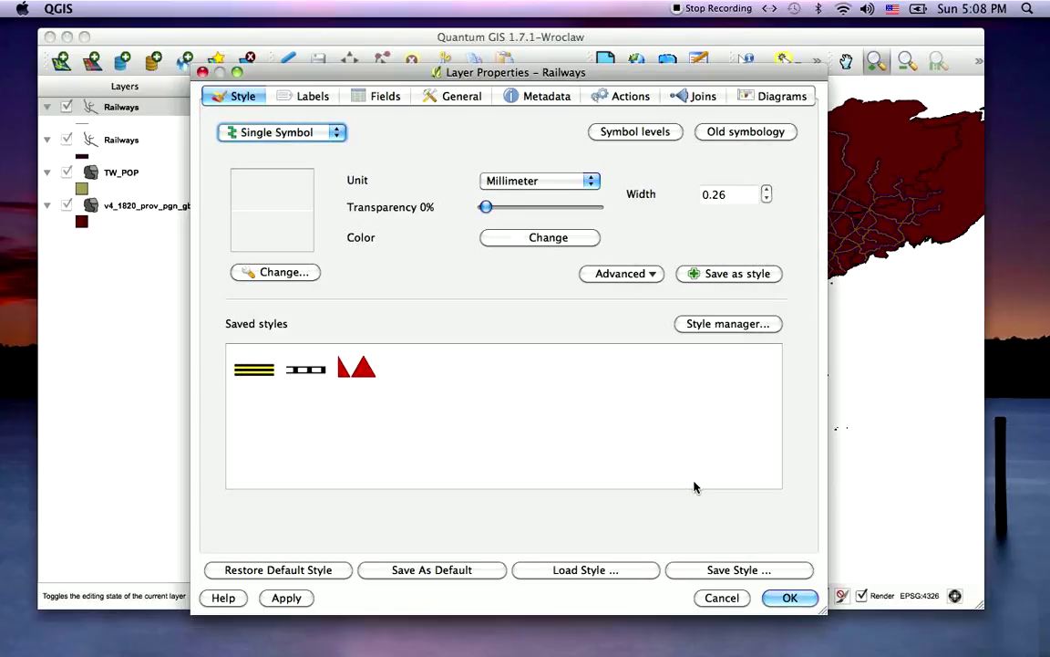
pyautogui.click(791, 598)
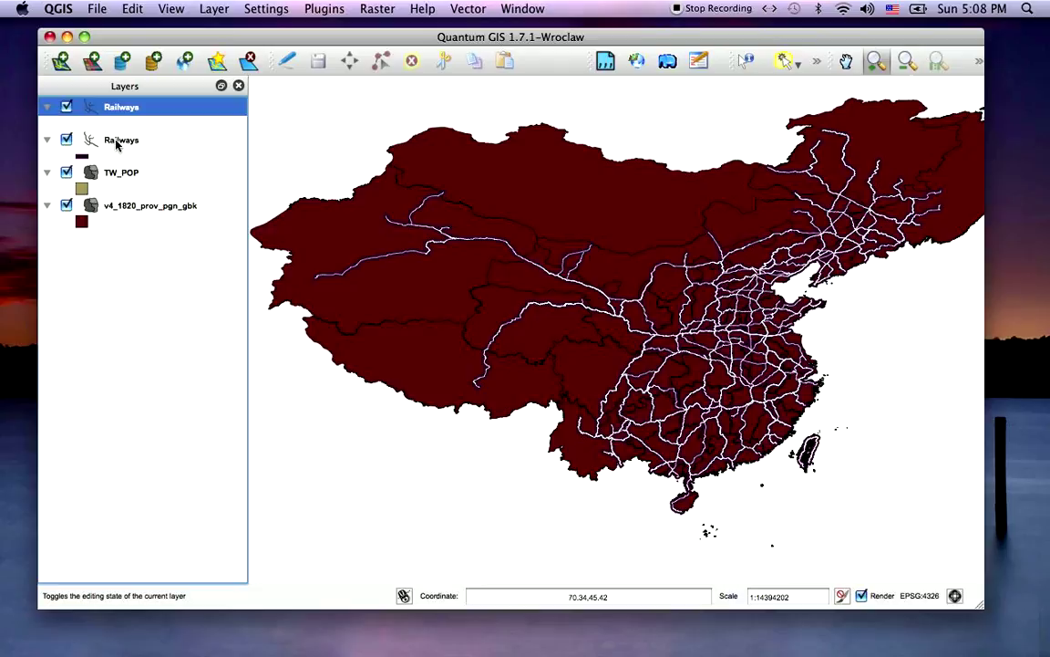
pyautogui.click(69, 143)
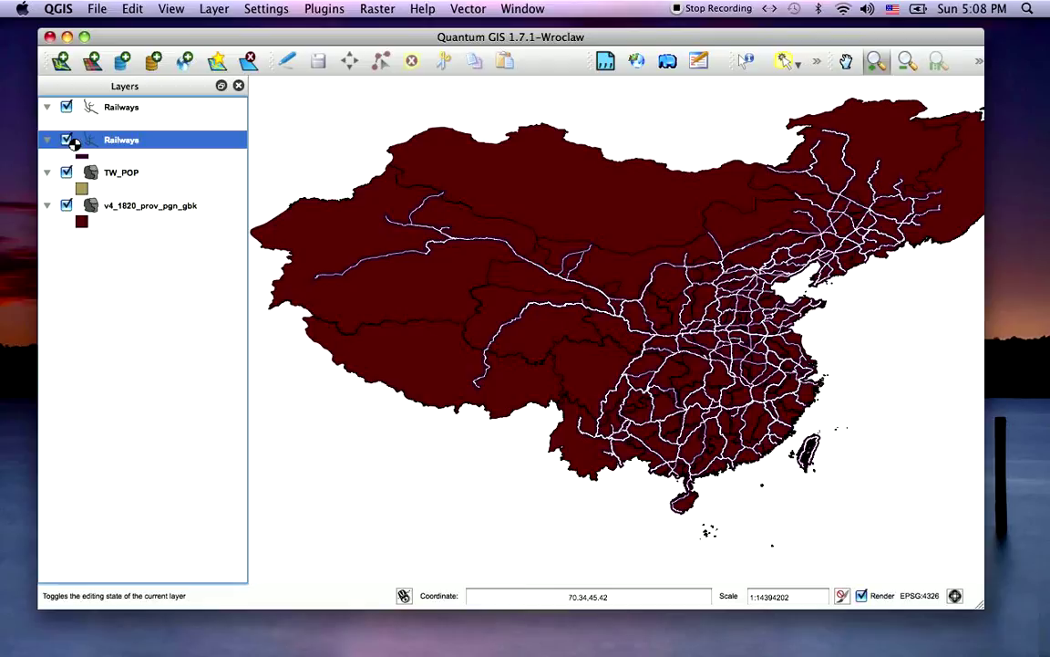
pyautogui.click(66, 141)
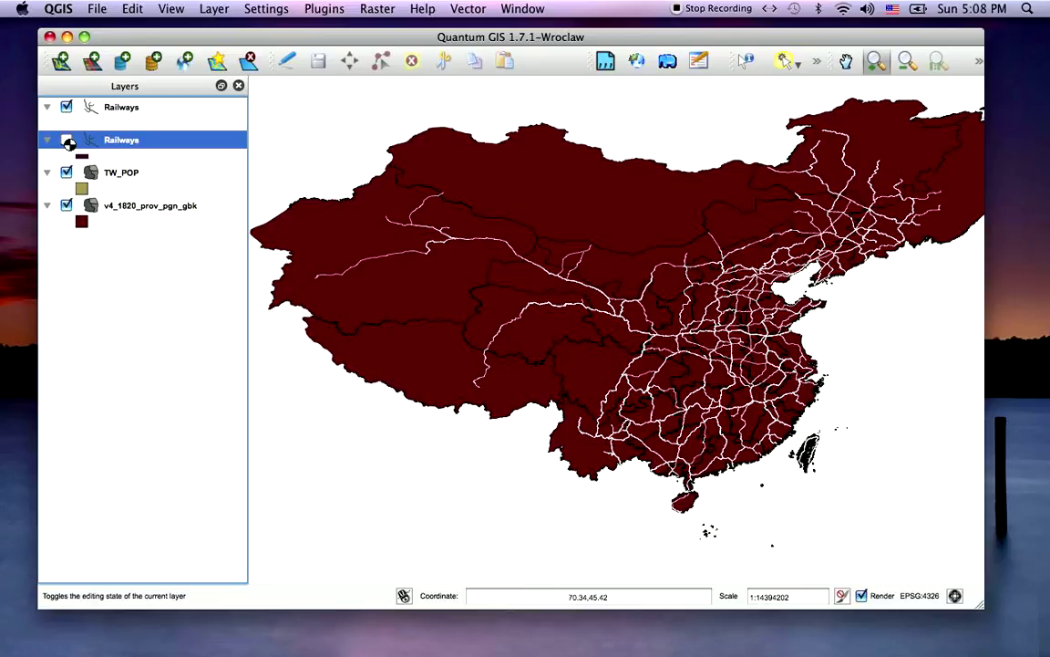
pyautogui.click(66, 142)
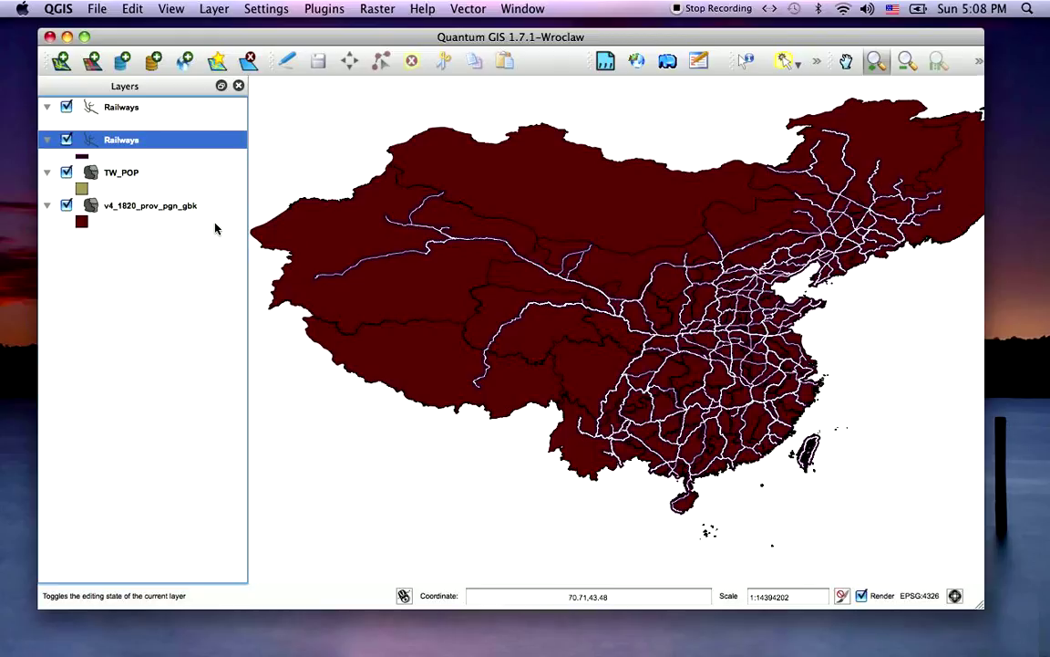
# Set the province layer's fill style to No Brush
pyautogui.click(122, 208)
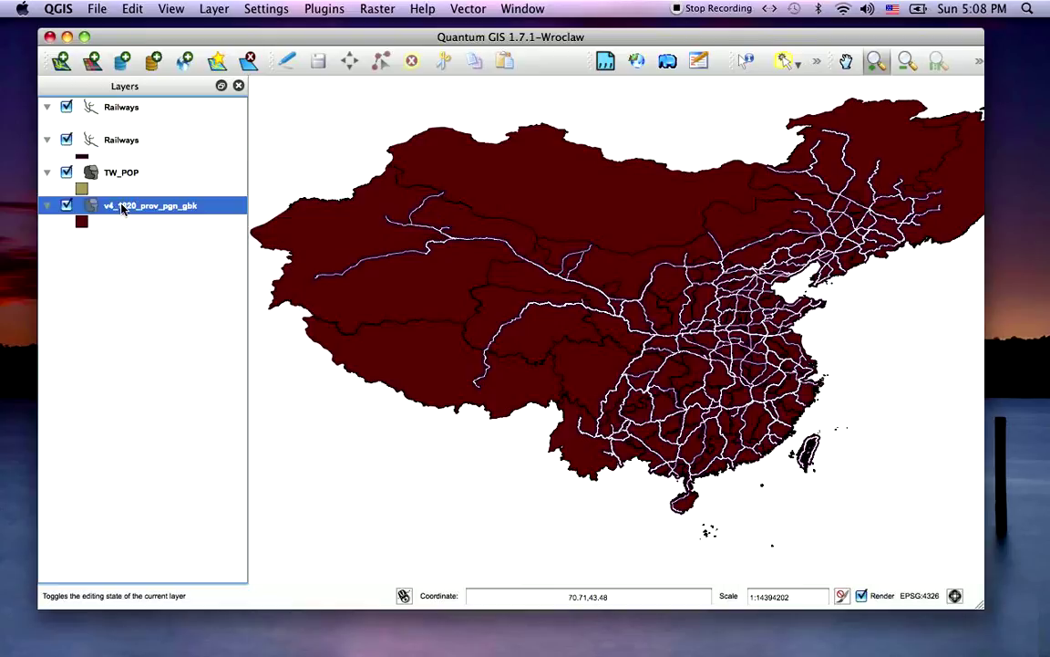
pyautogui.rightClick(122, 208)
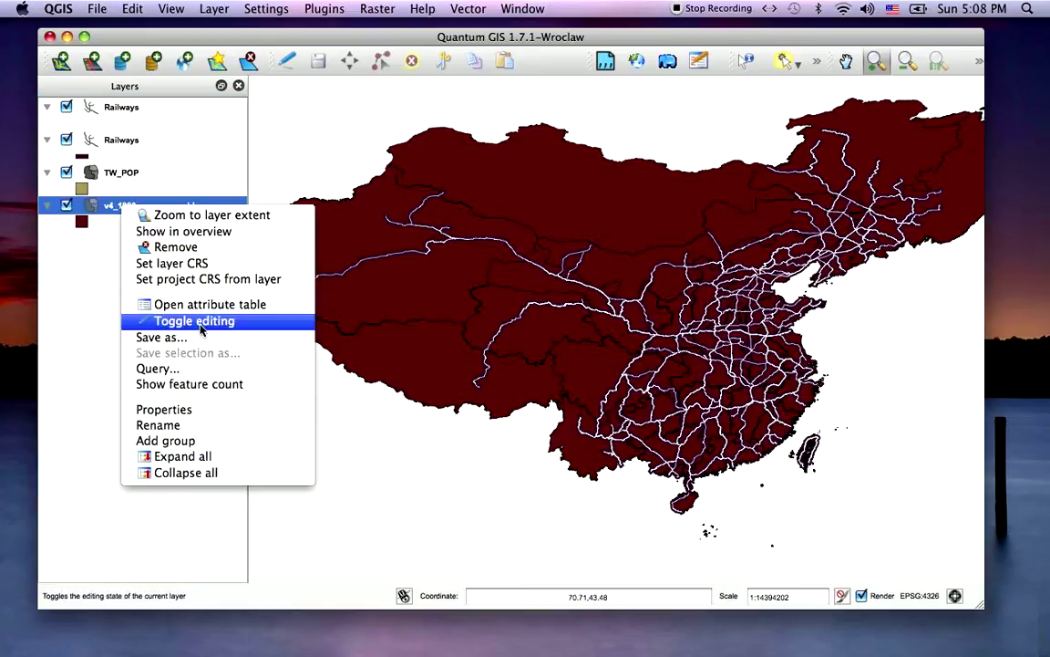
pyautogui.click(164, 409)
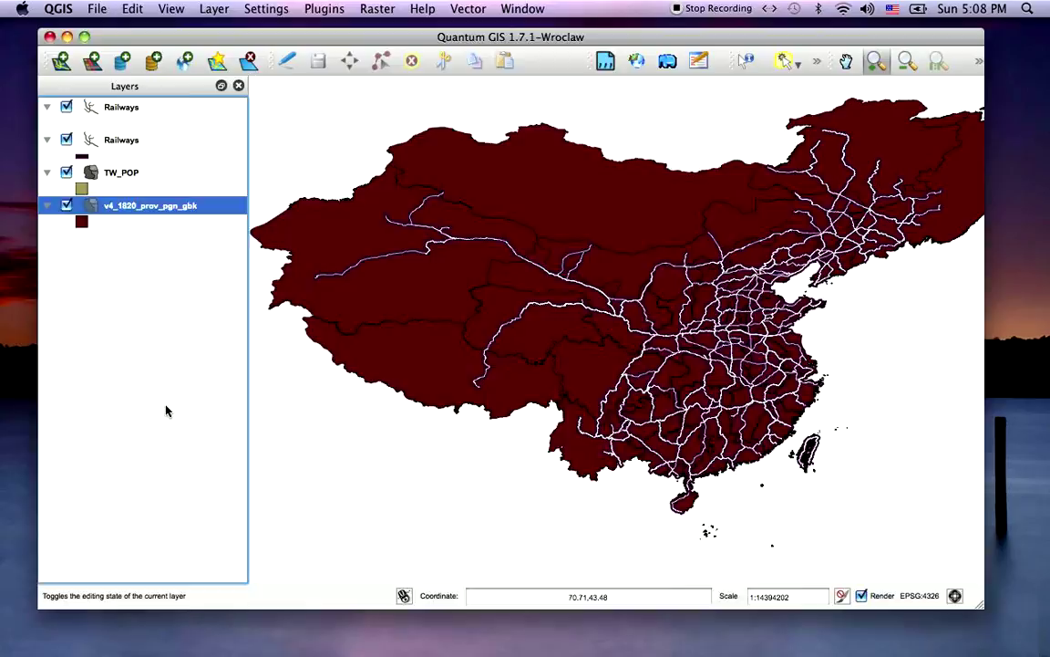
pyautogui.click(266, 273)
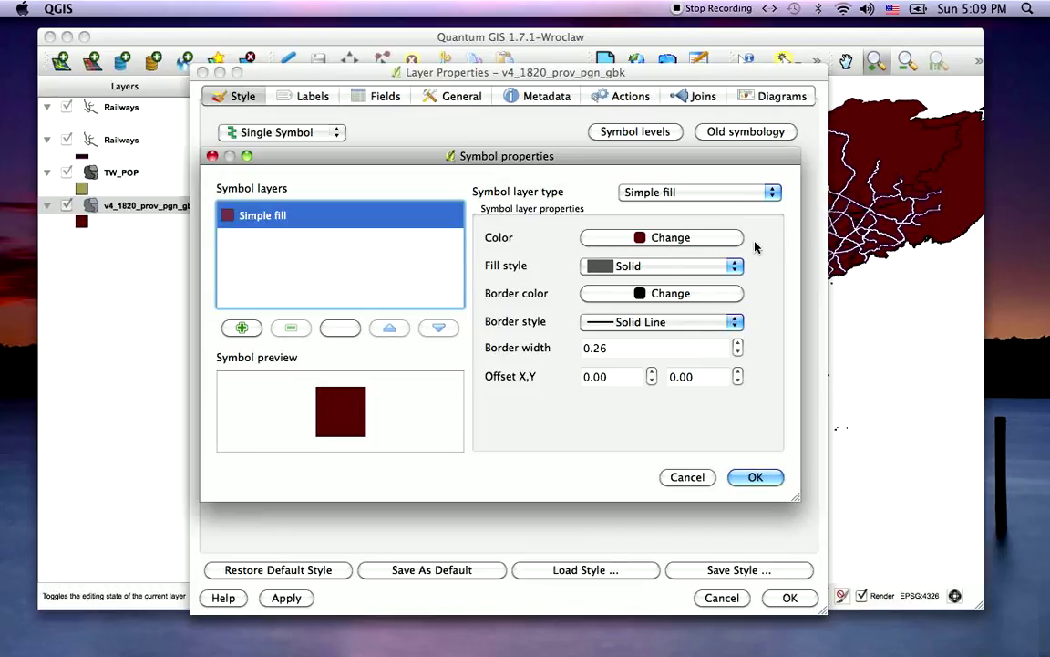
pyautogui.click(731, 267)
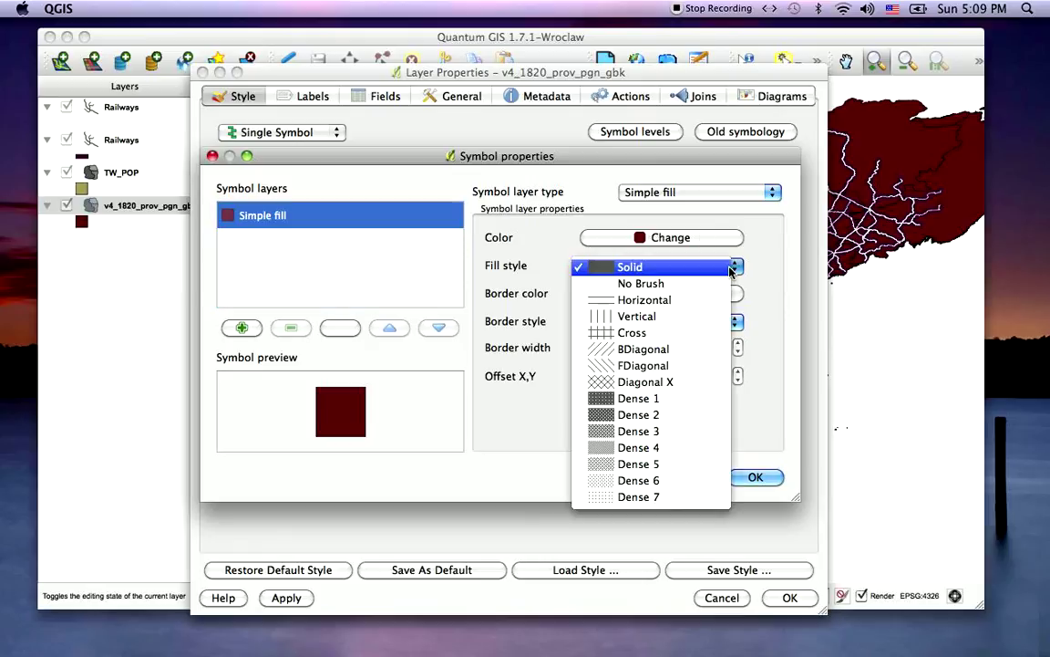
pyautogui.click(665, 283)
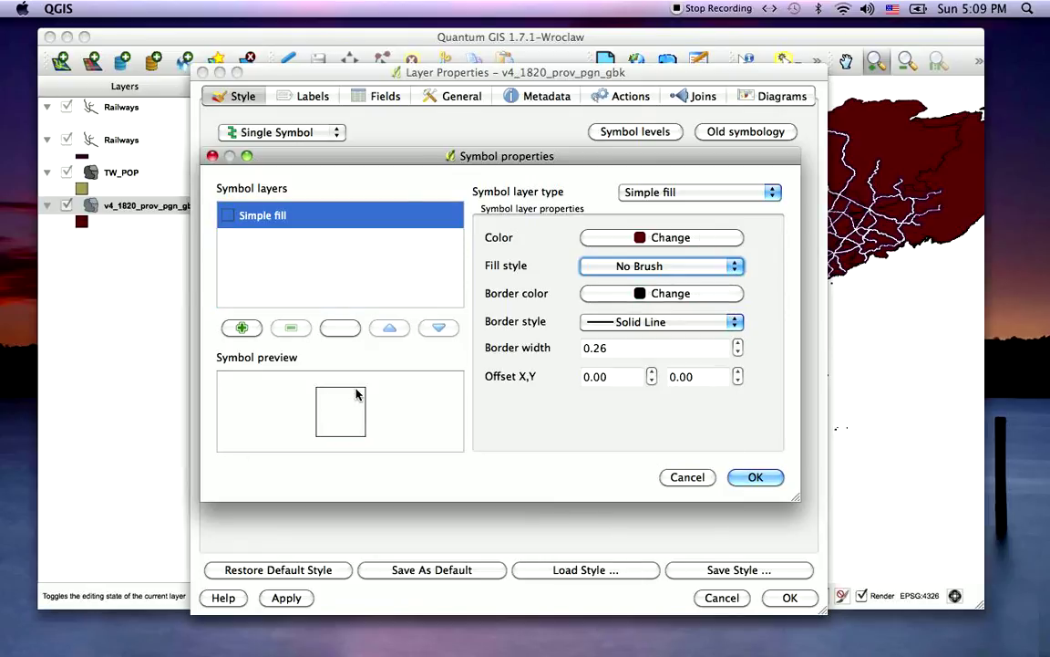
# Give the province outlines a blue border of width .75
pyautogui.click(722, 294)
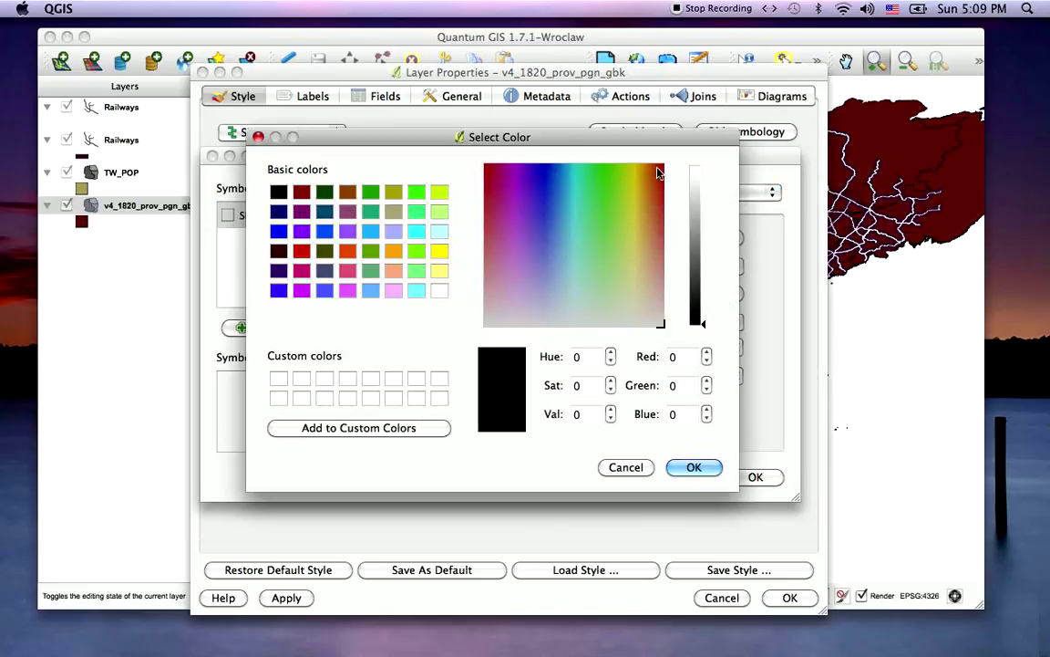
pyautogui.click(540, 184)
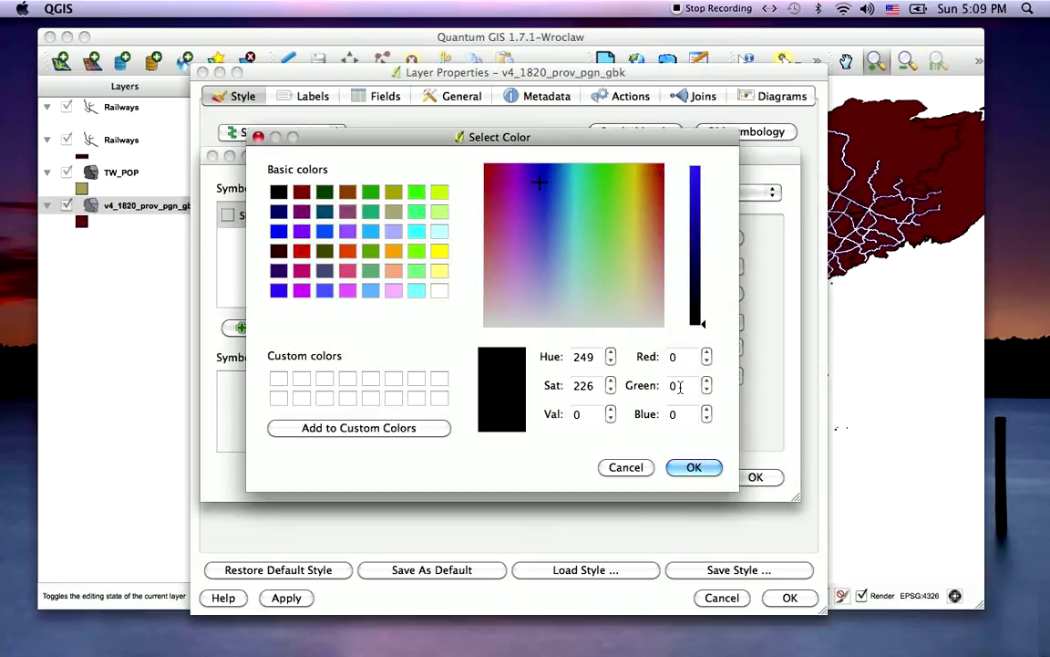
pyautogui.click(697, 196)
pyautogui.click(691, 467)
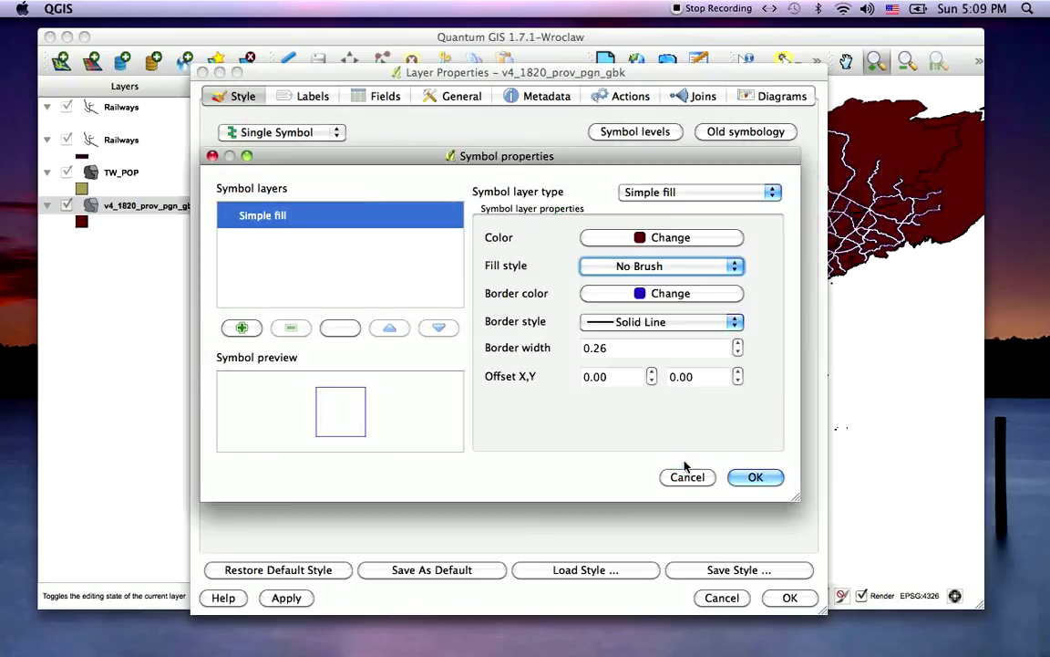
pyautogui.click(610, 347)
pyautogui.press('BackSpace')
pyautogui.press('BackSpace')
pyautogui.press('BackSpace')
pyautogui.press('BackSpace')
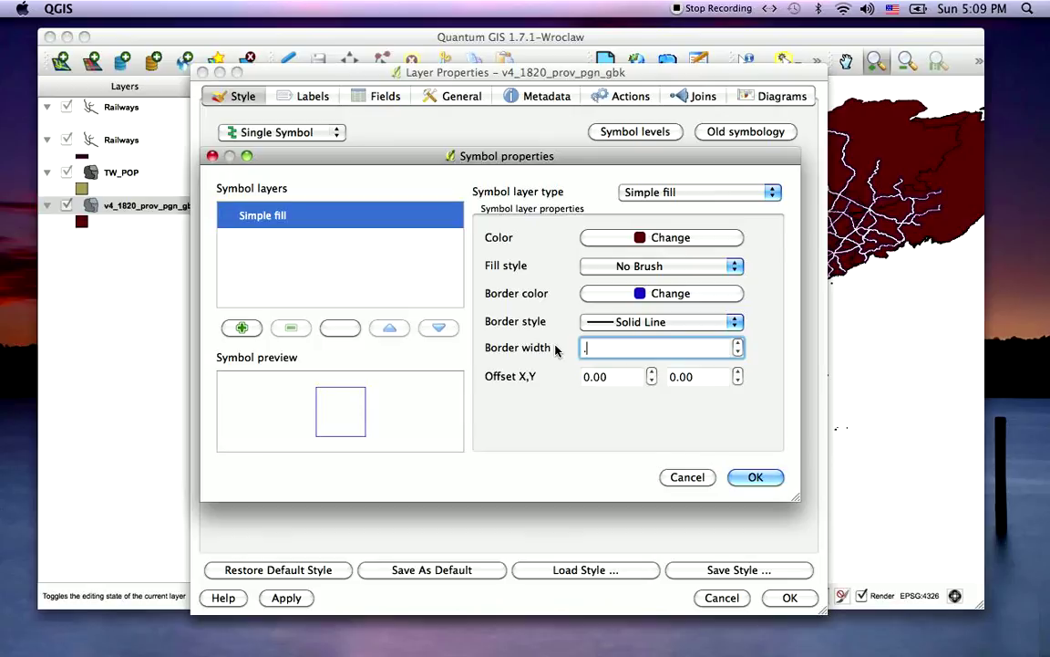
pyautogui.write('.75')
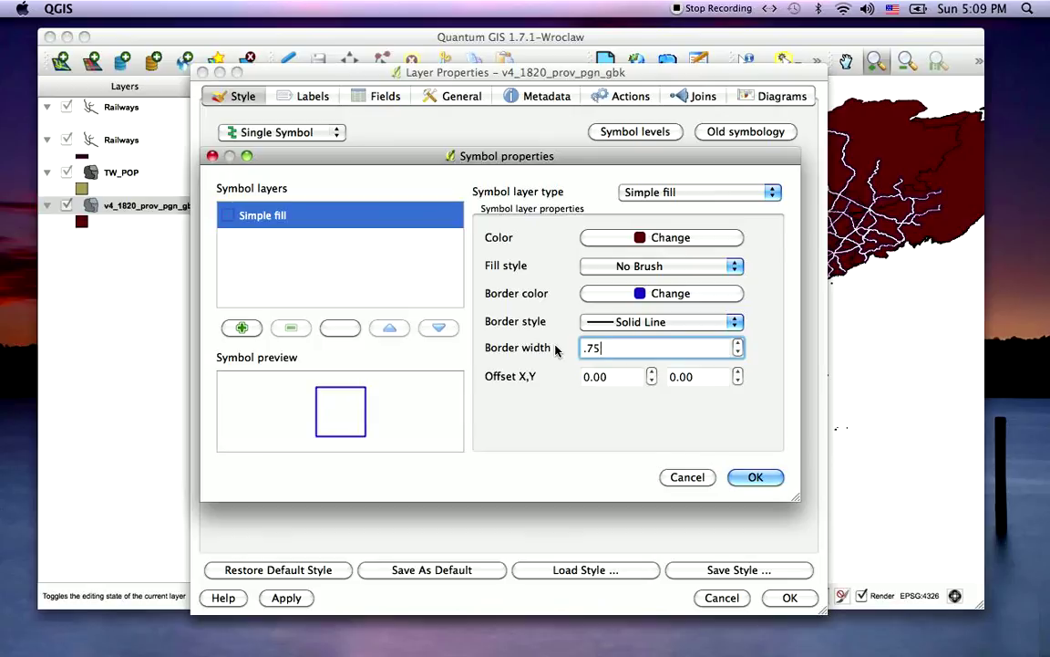
pyautogui.click(756, 477)
# Apply the province style, then enable province labels from the NAME_CH field
pyautogui.click(790, 598)
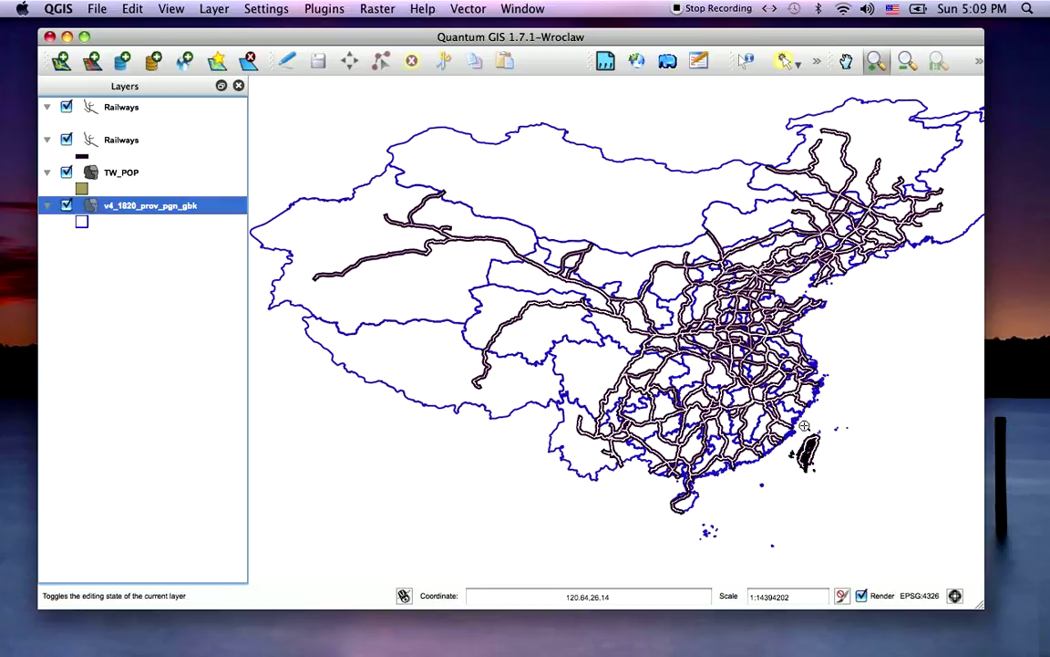
pyautogui.rightClick(155, 209)
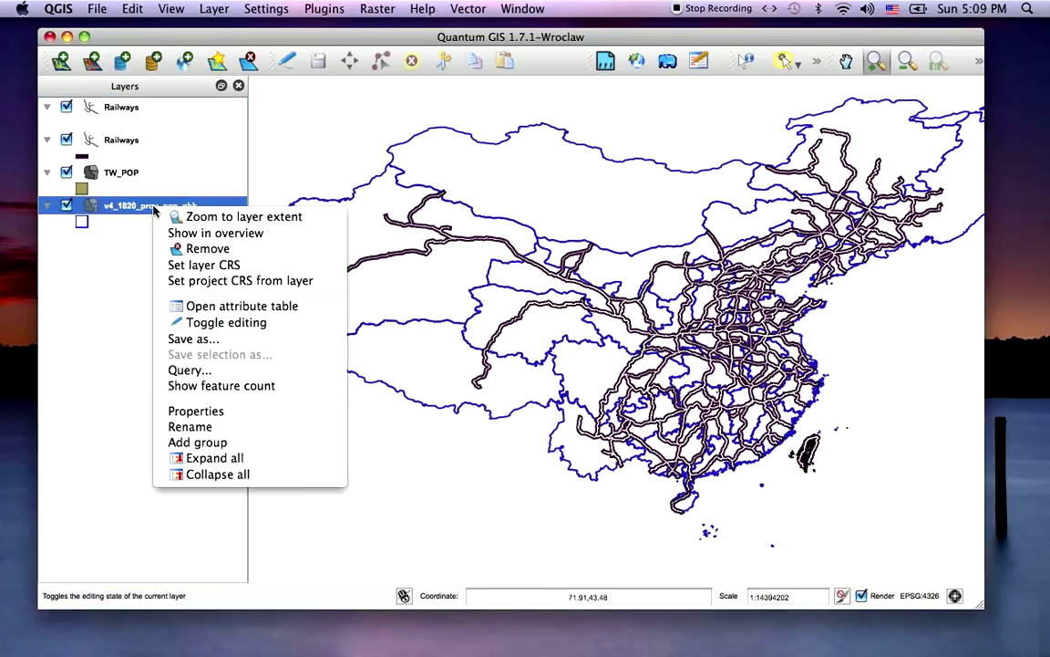
pyautogui.click(204, 409)
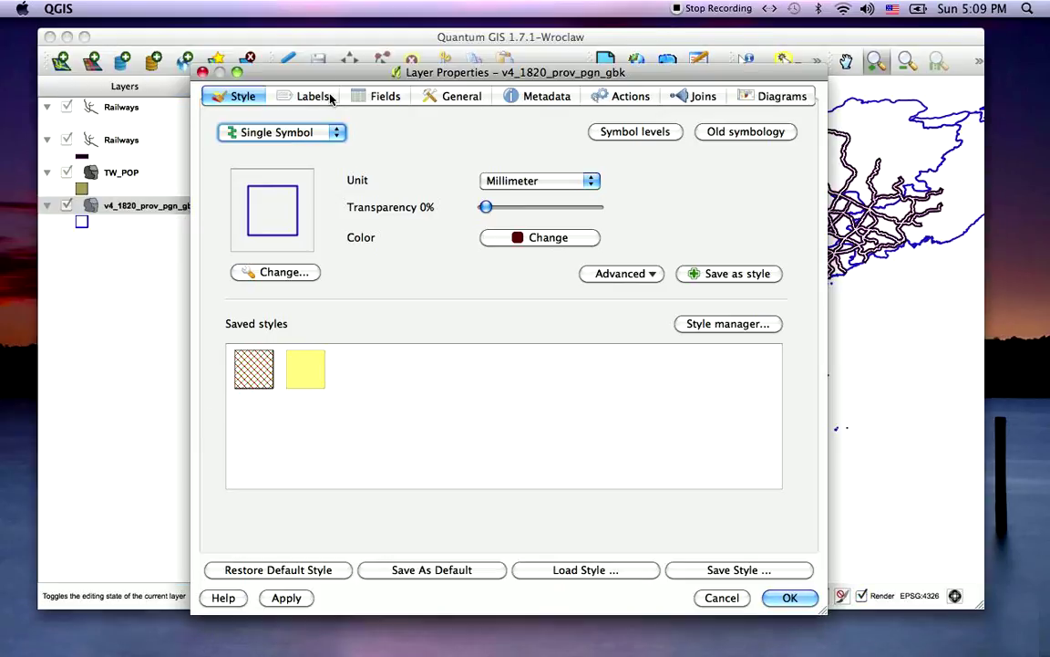
pyautogui.click(314, 97)
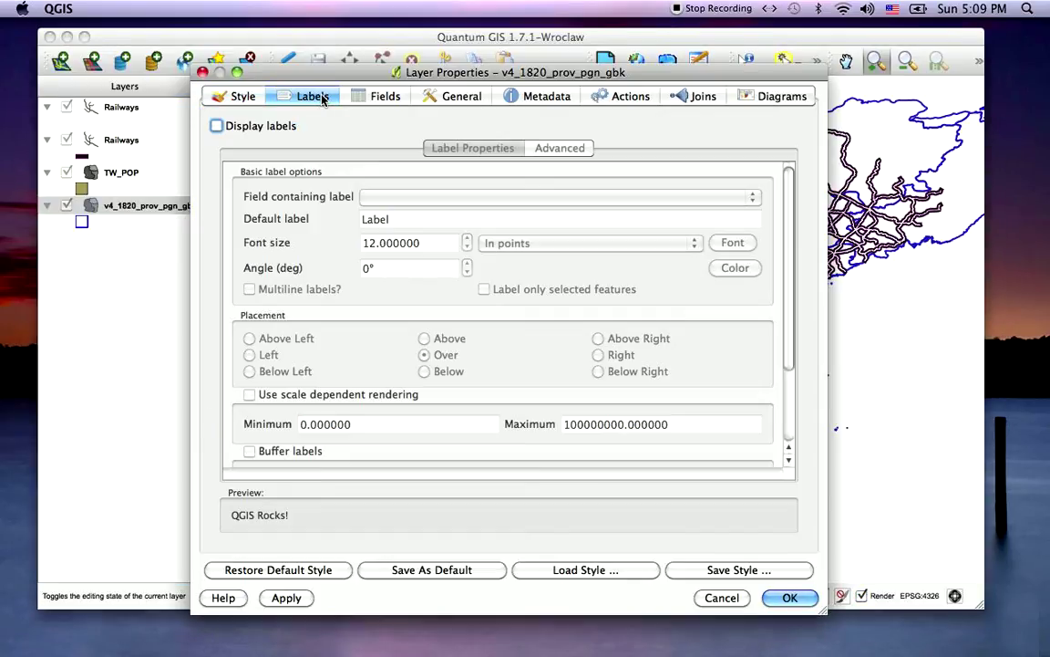
pyautogui.click(216, 126)
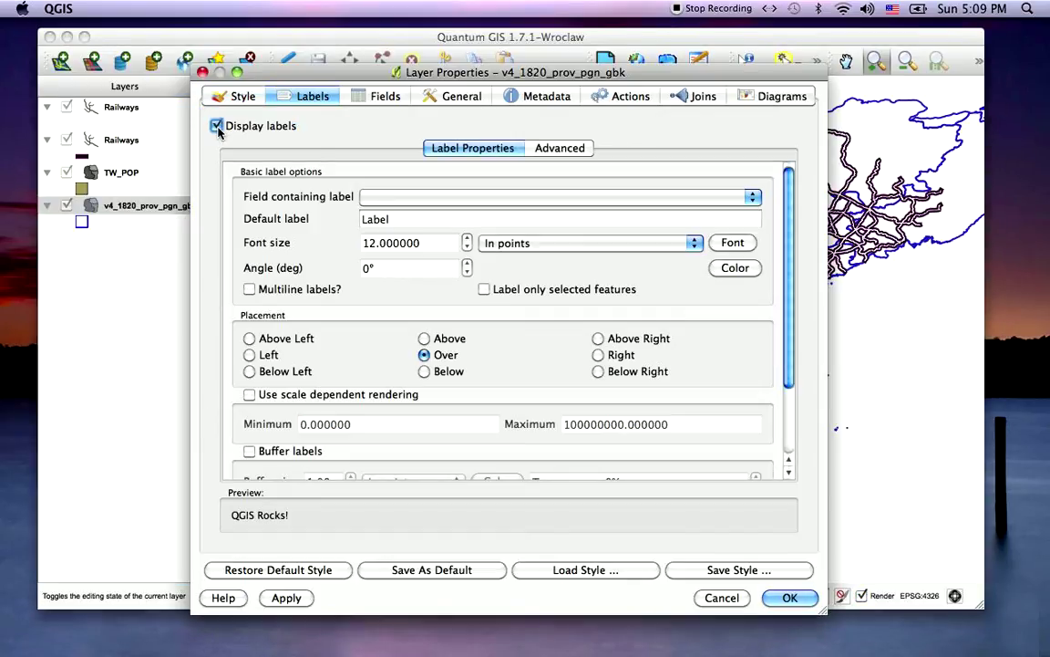
pyautogui.click(753, 198)
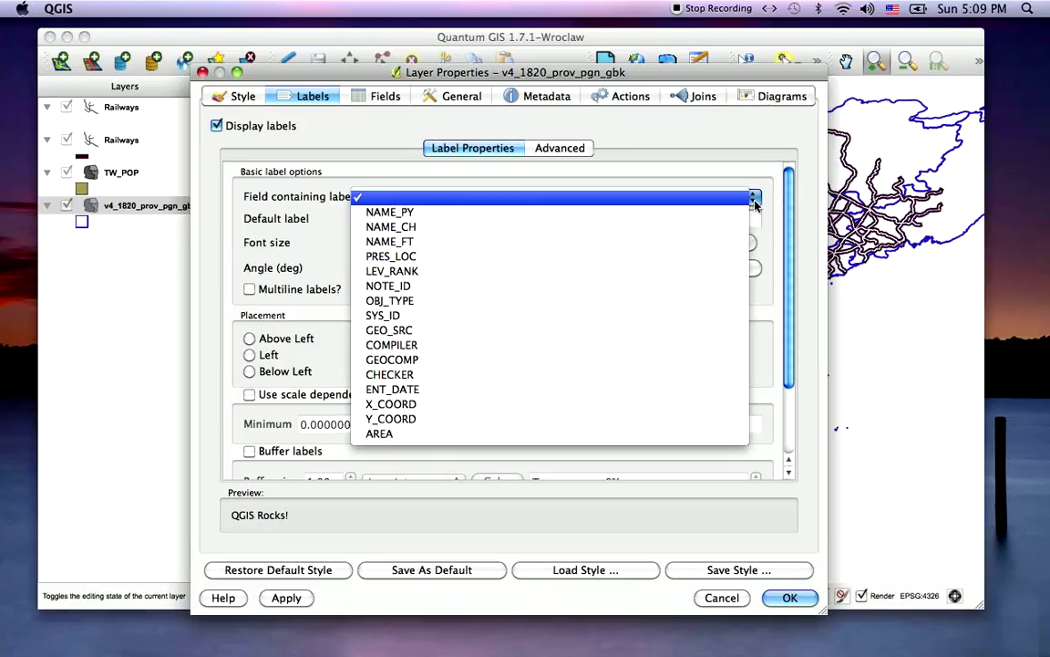
pyautogui.click(390, 226)
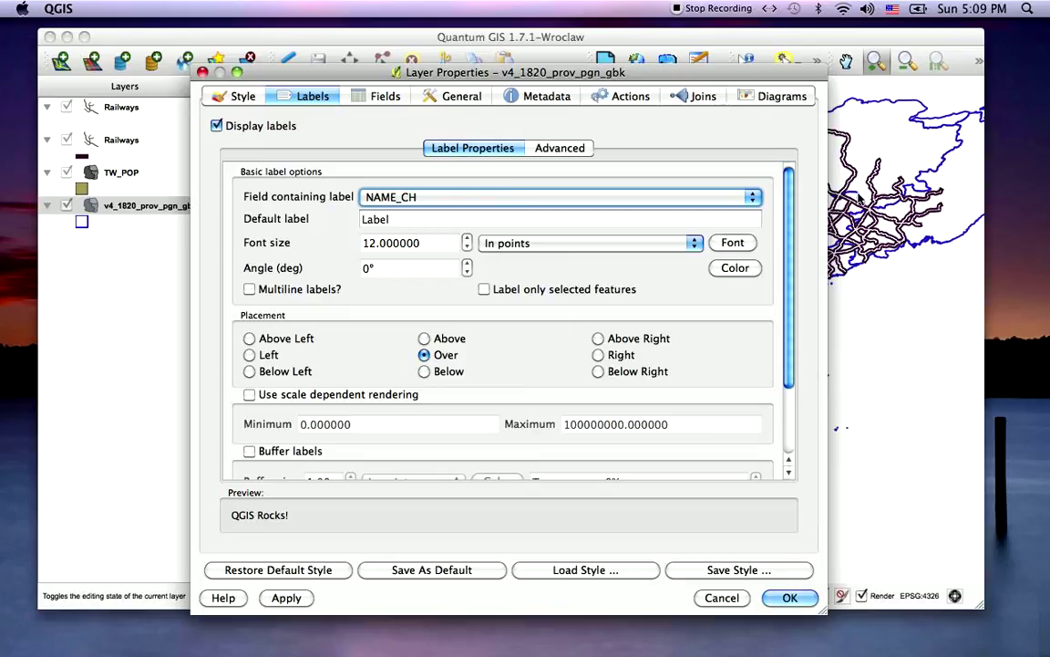
# Set the label font to Arial Unicode MS at 14 points
pyautogui.click(739, 243)
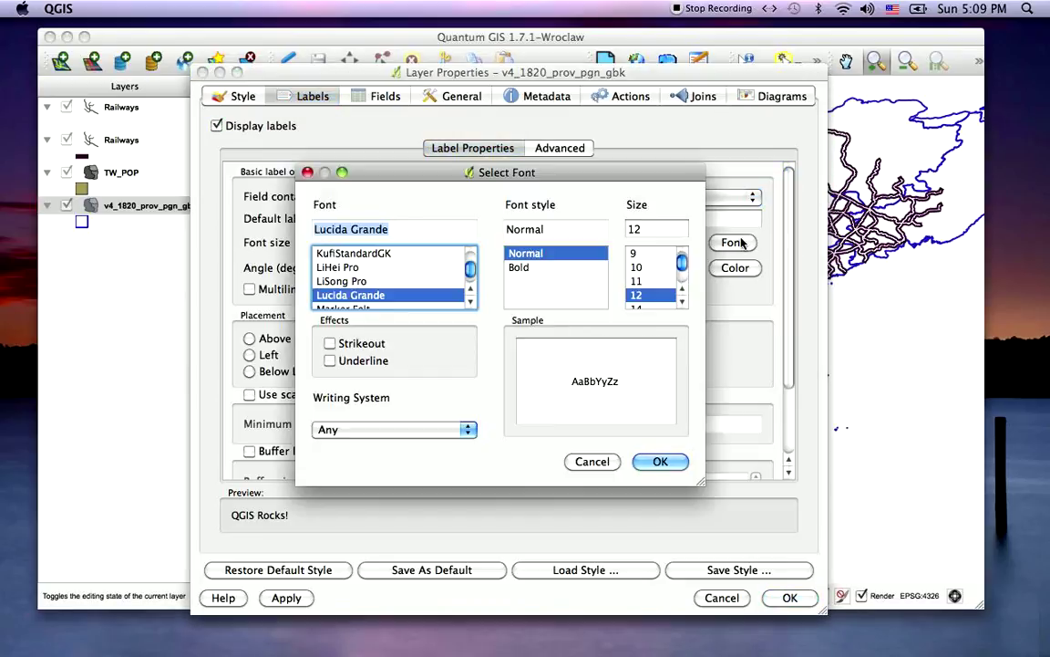
pyautogui.moveTo(471, 269)
pyautogui.mouseDown()
pyautogui.moveTo(471, 283)
pyautogui.moveTo(471, 260)
pyautogui.moveTo(471, 270)
pyautogui.mouseUp()
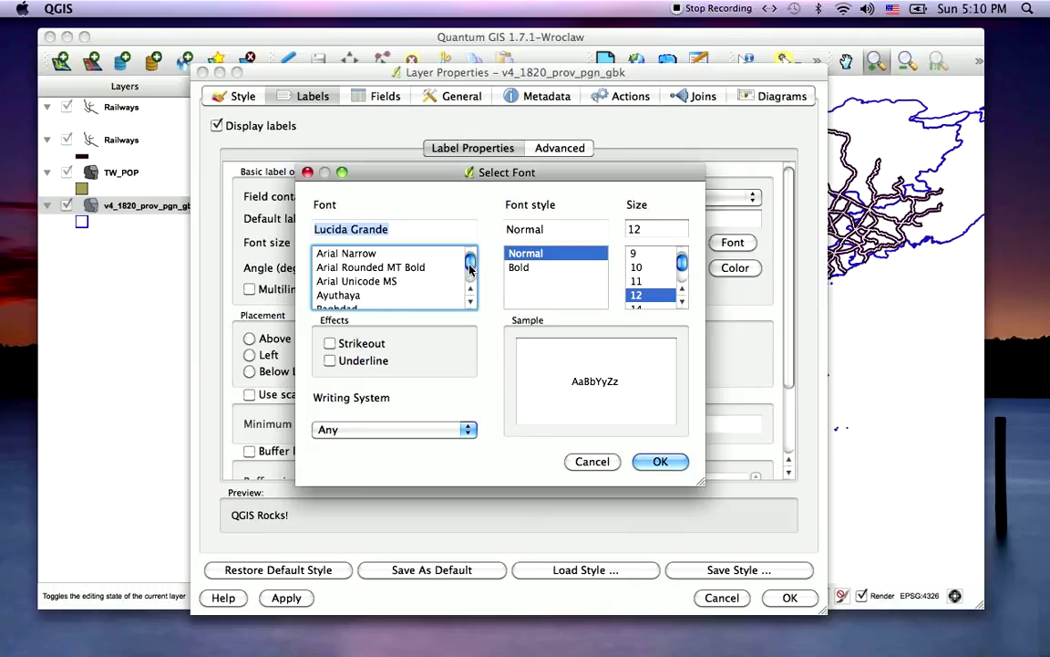
pyautogui.click(392, 282)
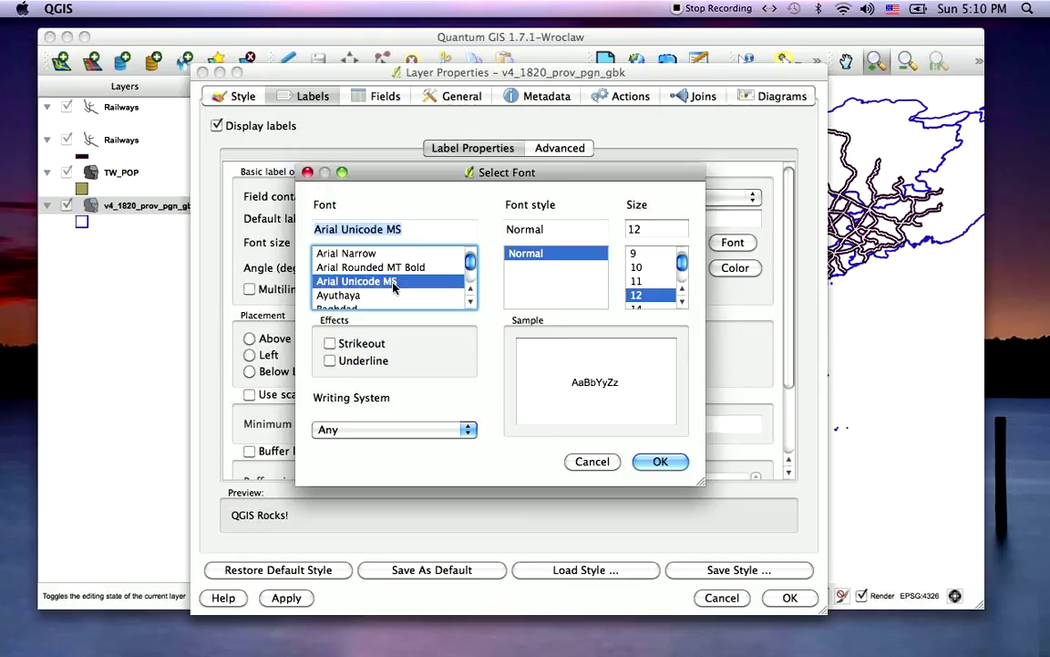
pyautogui.click(680, 302)
pyautogui.click(643, 295)
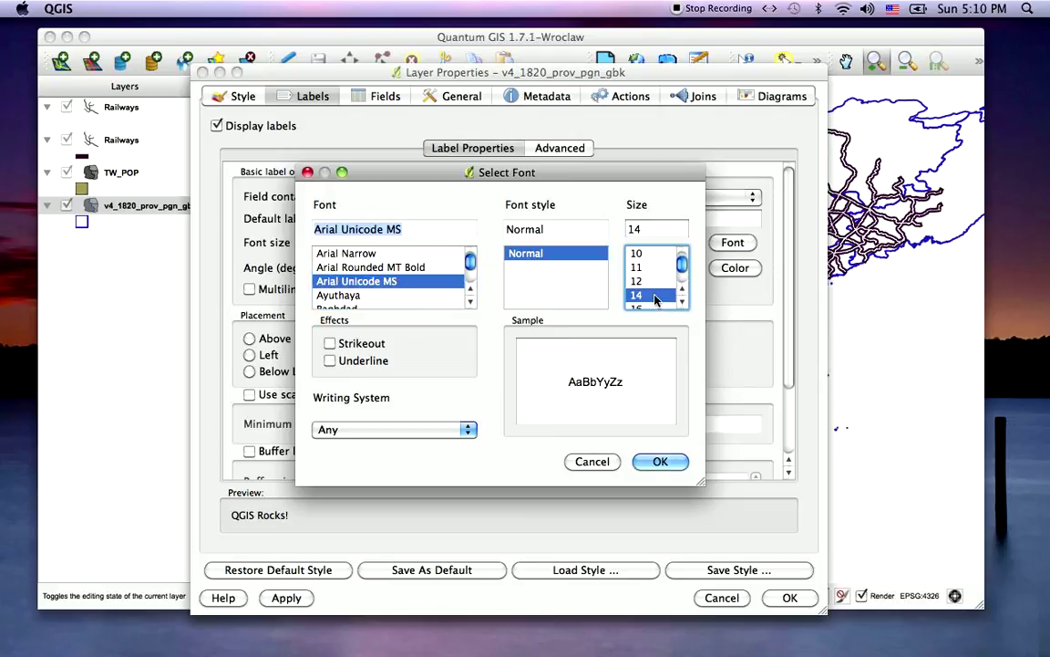
pyautogui.click(662, 461)
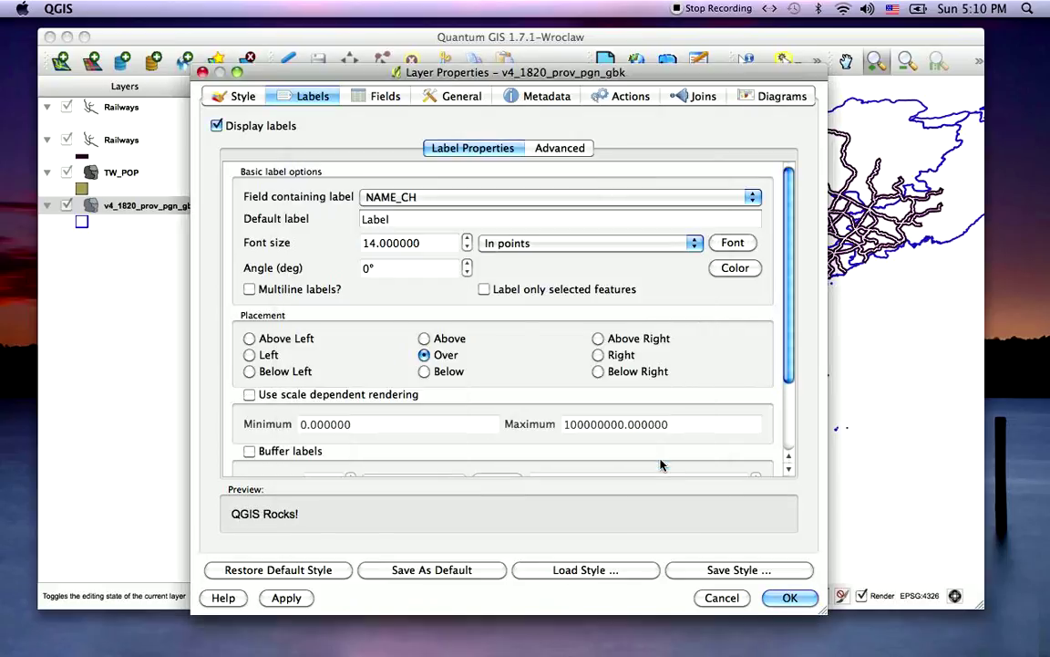
# Confirm Layer Properties so the NAME_CH province labels draw on the map
pyautogui.click(789, 597)
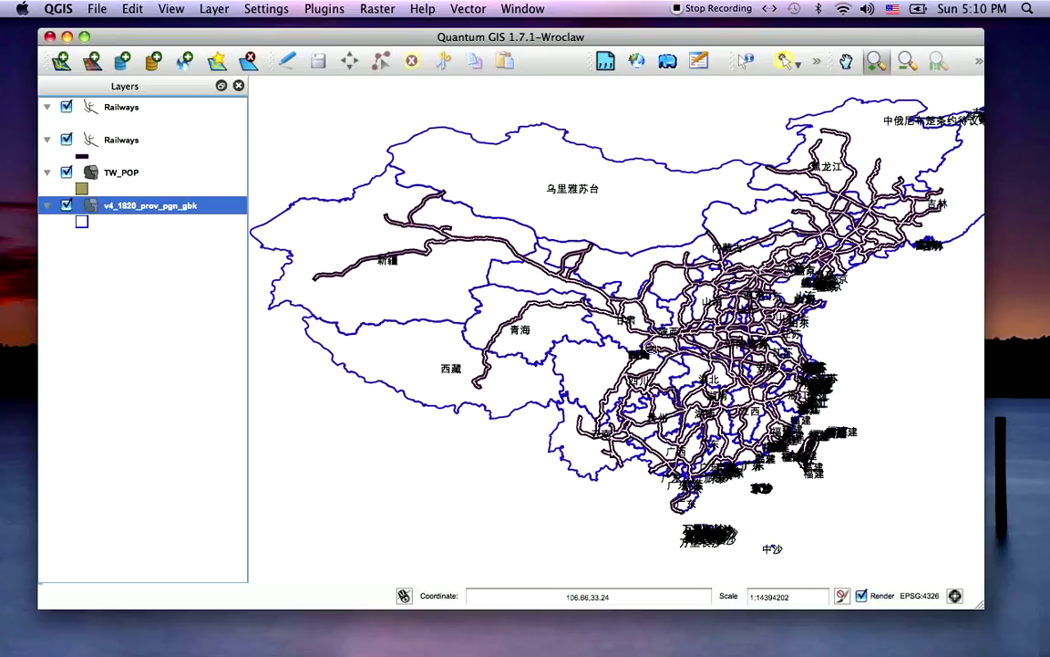
# Uncheck Display labels in the v4_1820_prov_pgn_gbk layer's Labels properties and confirm with OK
pyautogui.rightClick(129, 208)
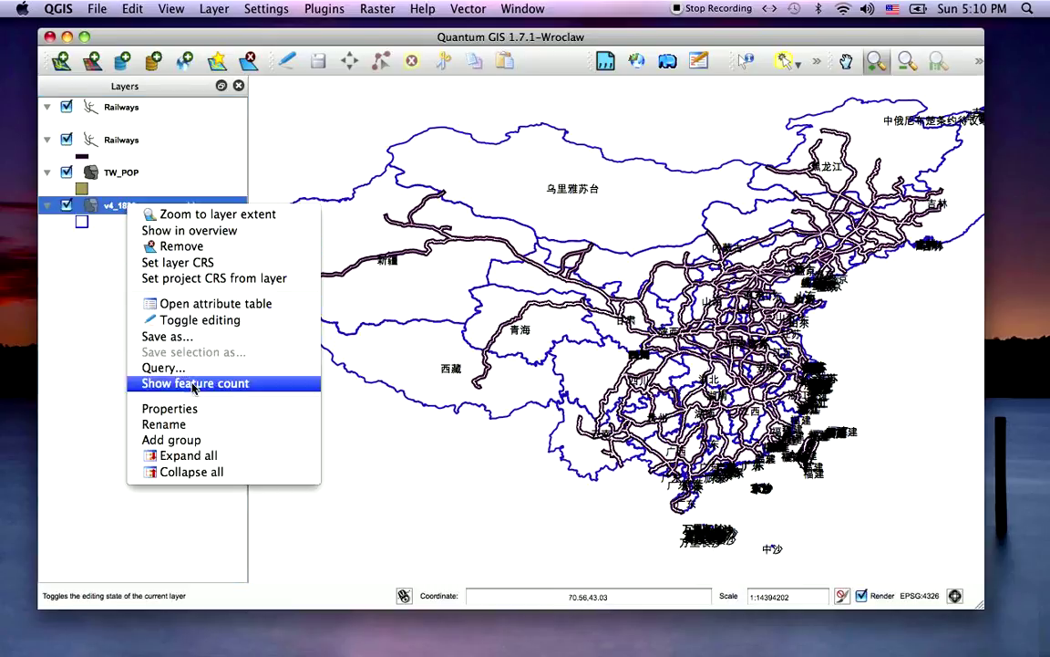
pyautogui.click(169, 407)
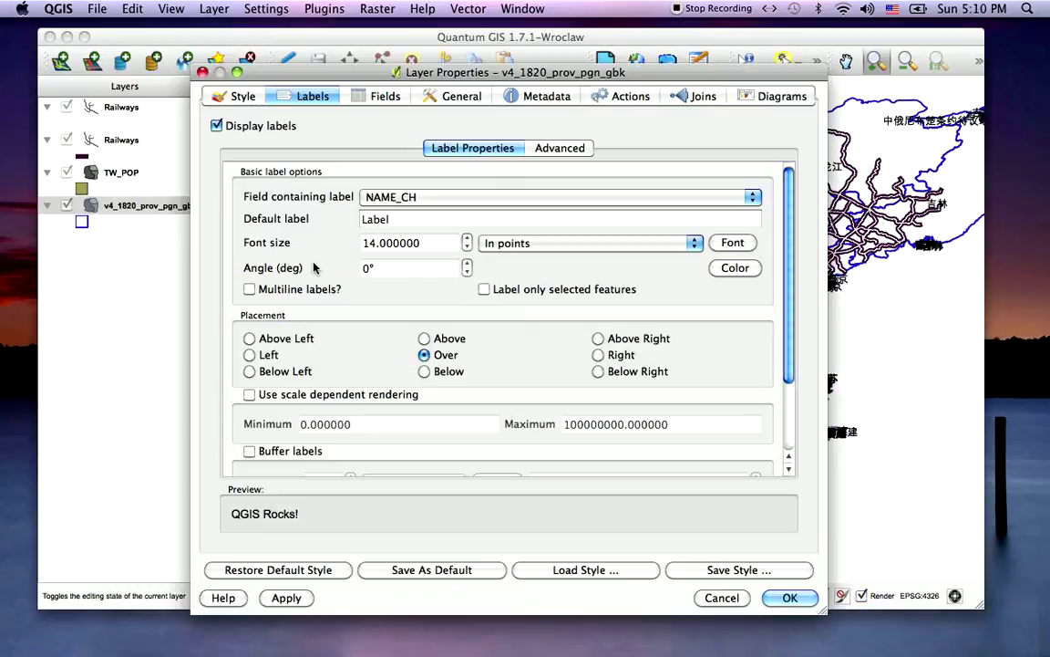
pyautogui.click(216, 126)
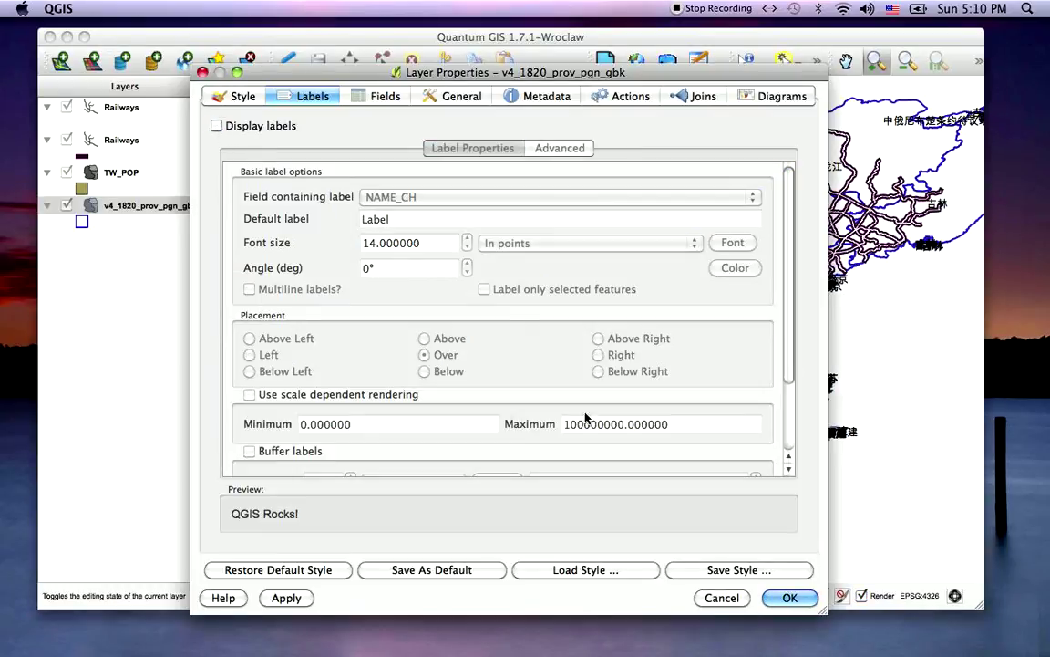
pyautogui.click(791, 597)
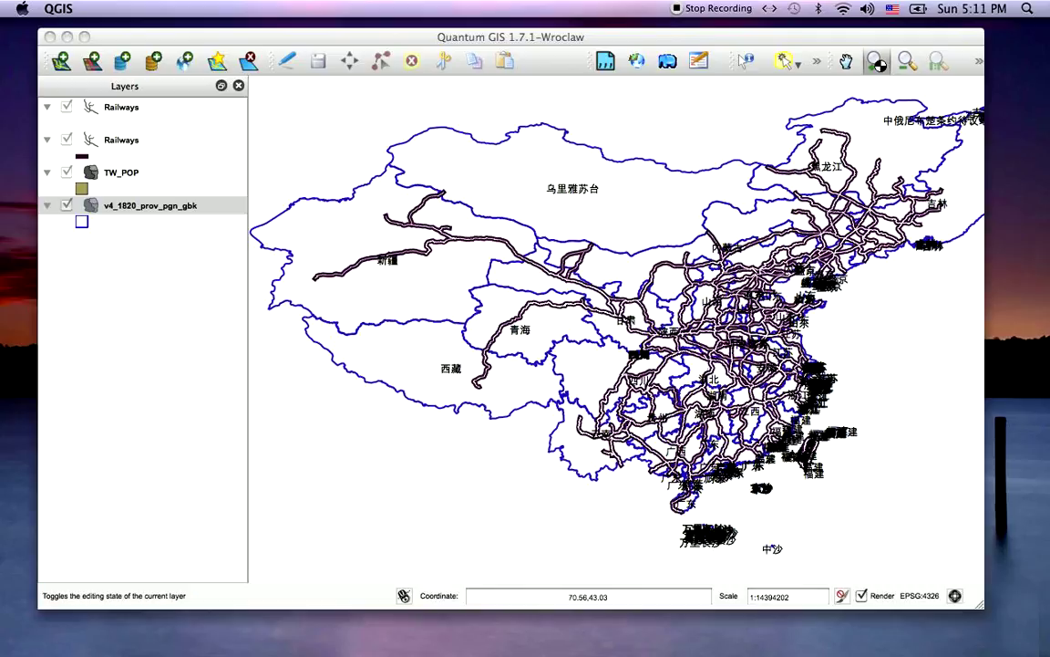
# Zoom the map in on Taiwan with a box and bring up the TW_POP layer's context menu
pyautogui.click(875, 61)
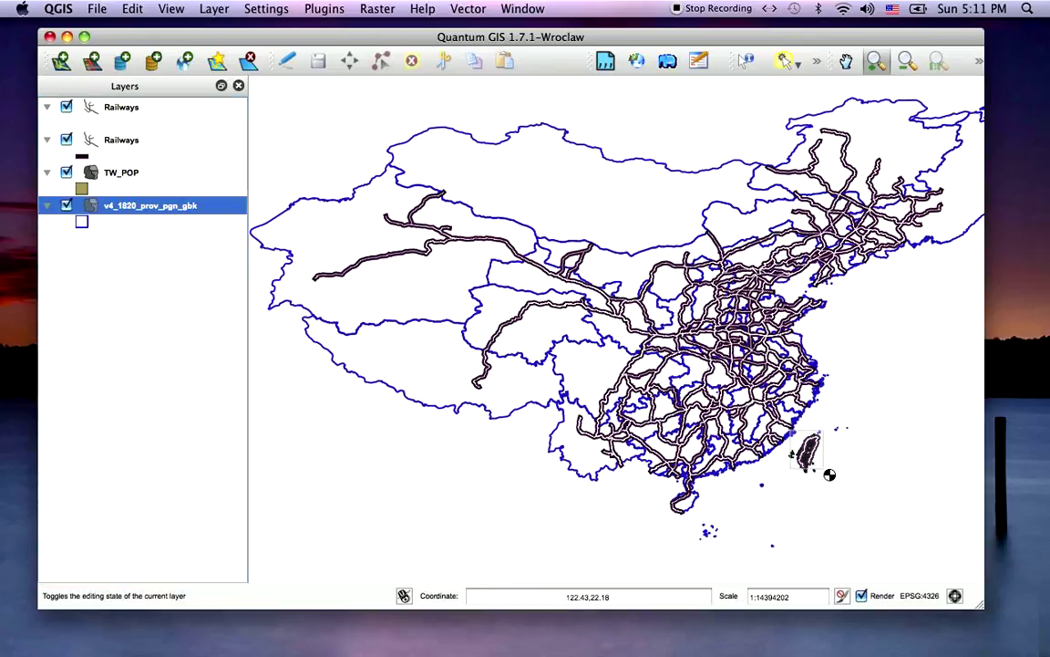
pyautogui.moveTo(771, 425); pyautogui.dragTo(823, 469)
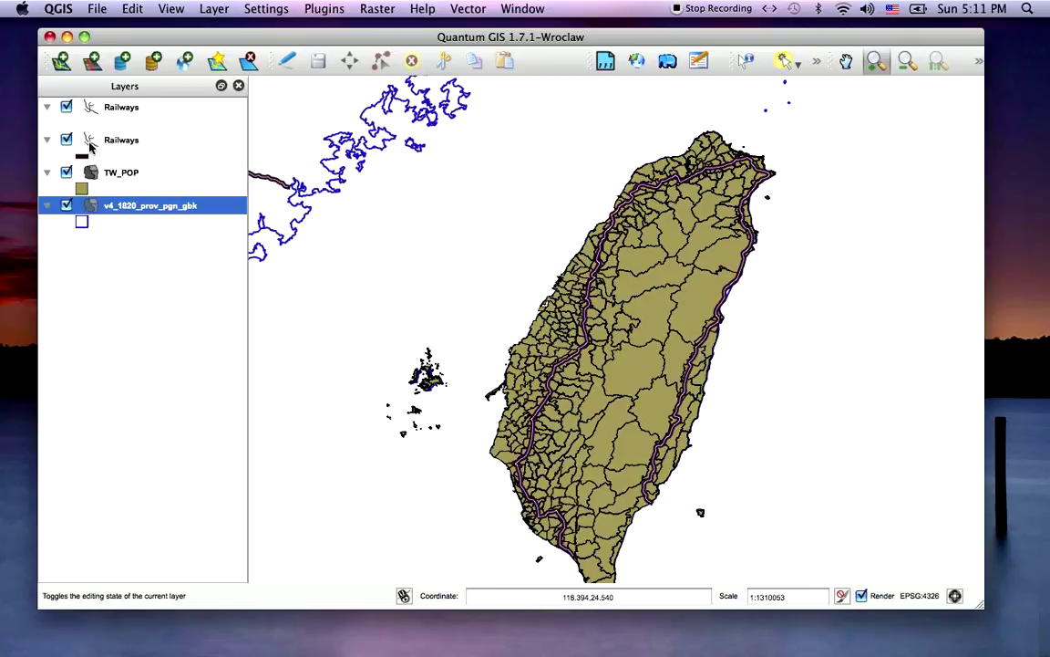
pyautogui.click(126, 172)
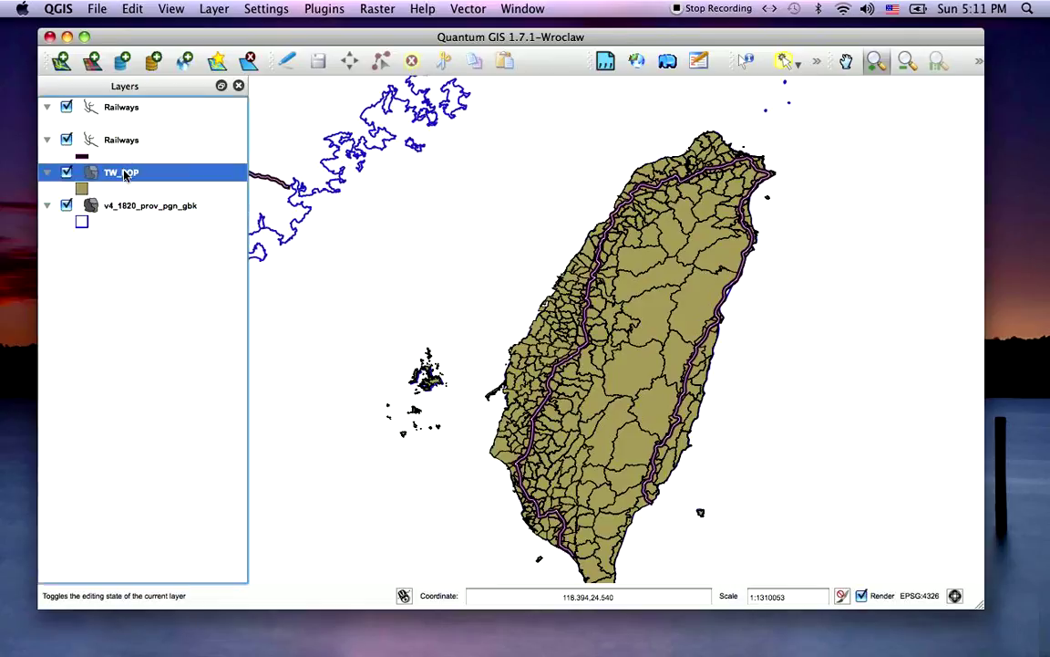
pyautogui.rightClick(126, 174)
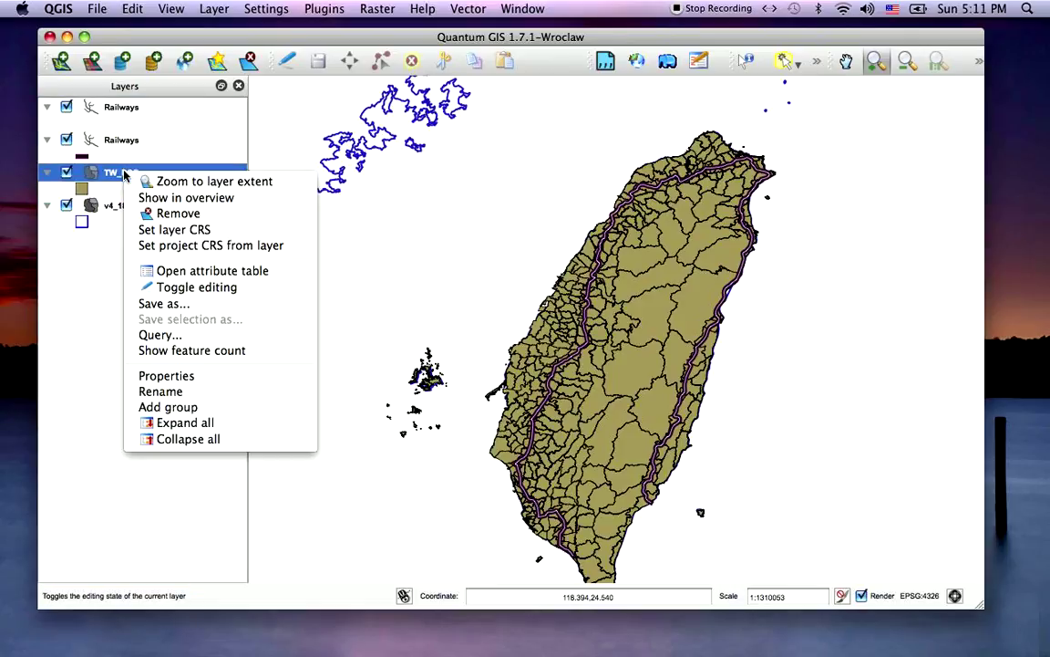
# Give TW_POP a Graduated POP_2000 symbology with the green_to_red ramp, 6 classes and Quantile mode
pyautogui.click(175, 377)
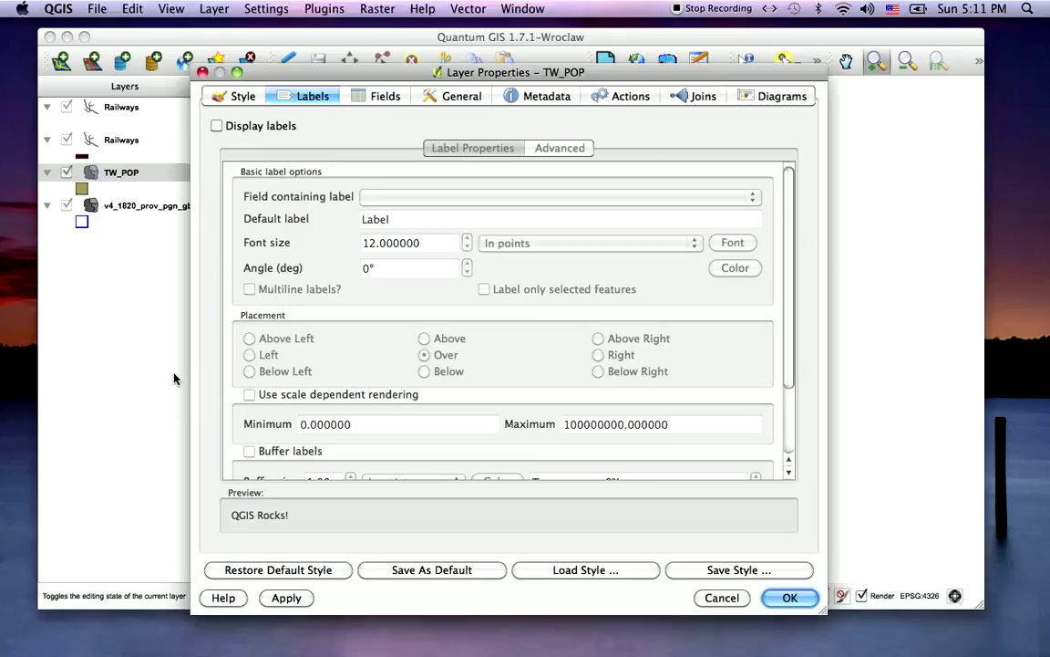
pyautogui.click(239, 97)
pyautogui.click(292, 133)
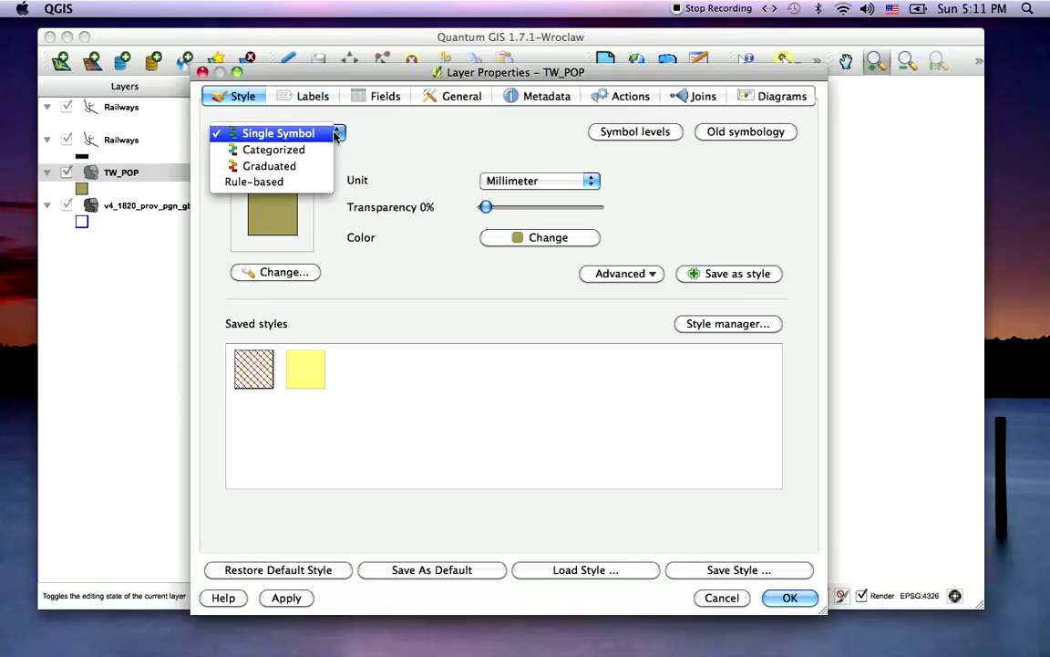
pyautogui.click(273, 167)
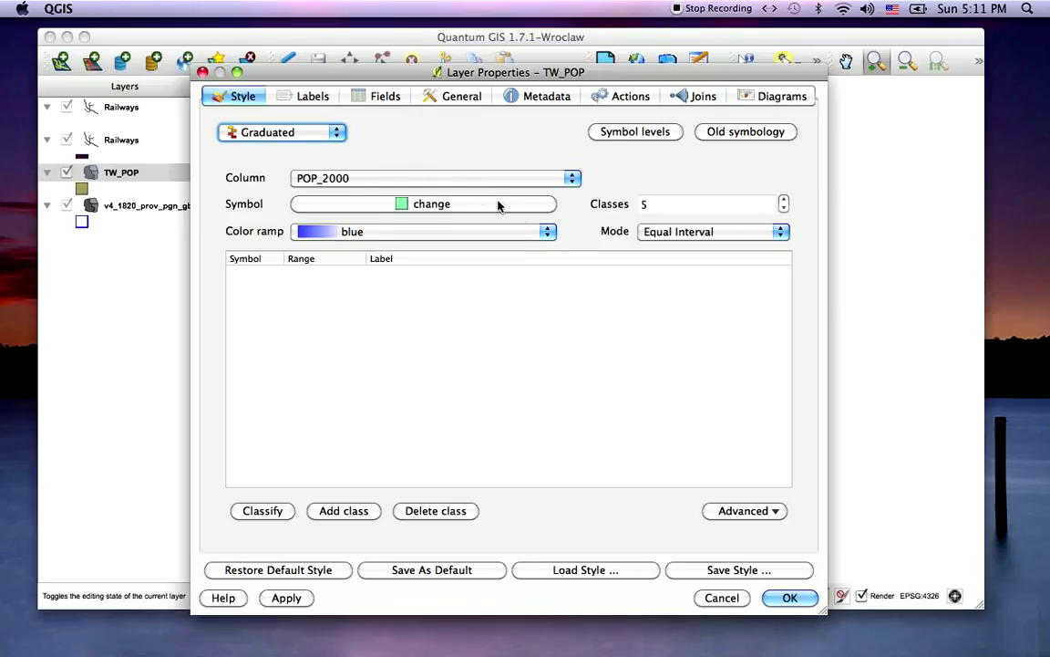
pyautogui.click(544, 232)
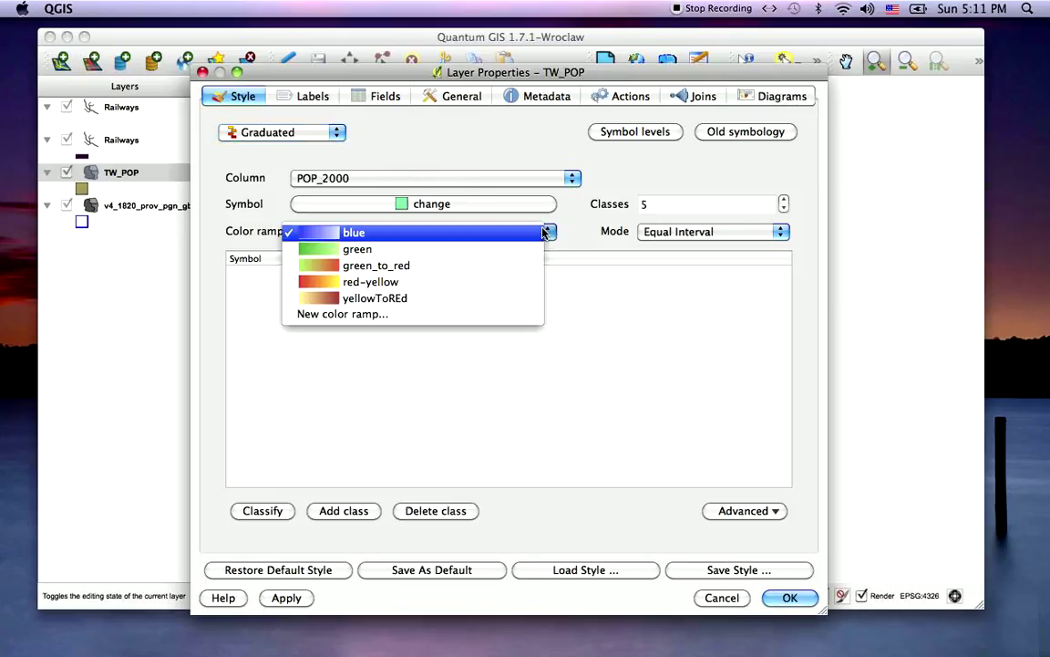
pyautogui.click(364, 265)
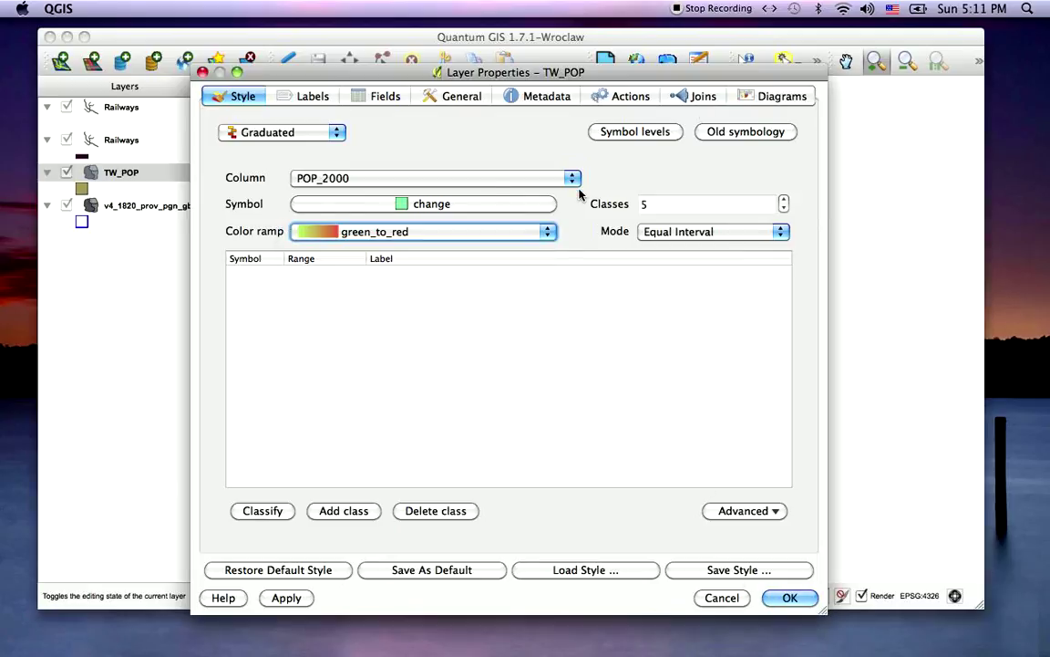
pyautogui.click(783, 200)
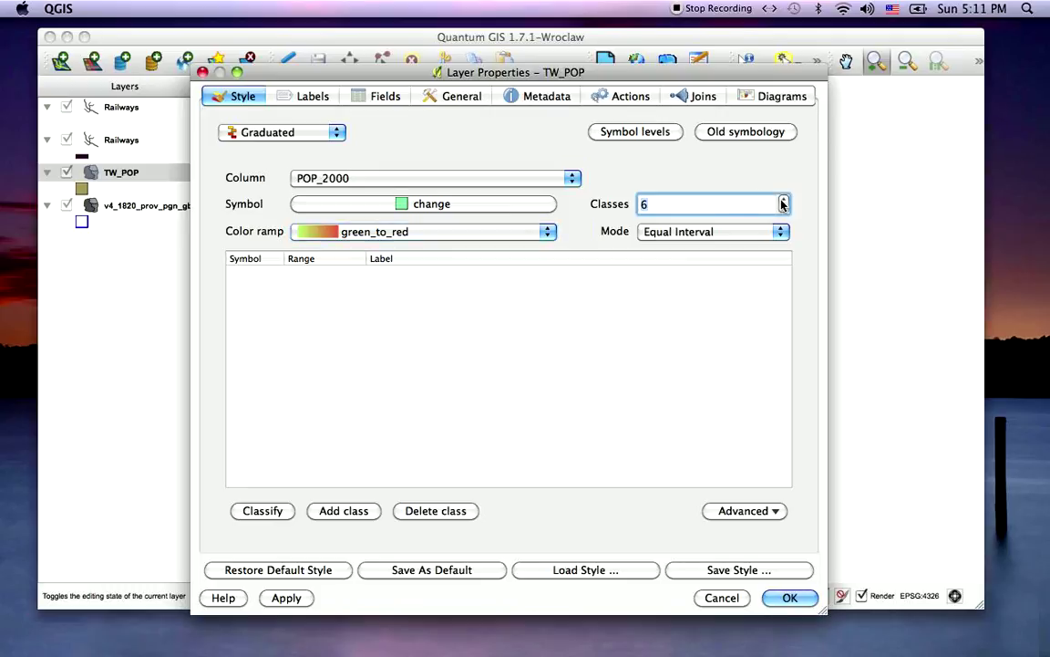
pyautogui.click(789, 231)
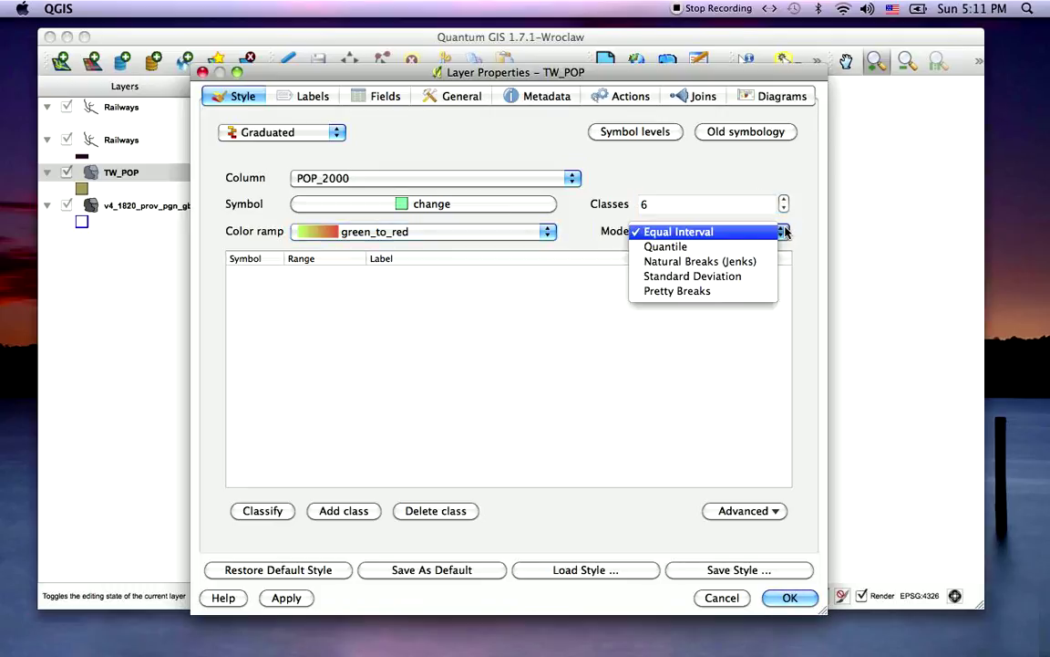
pyautogui.click(689, 248)
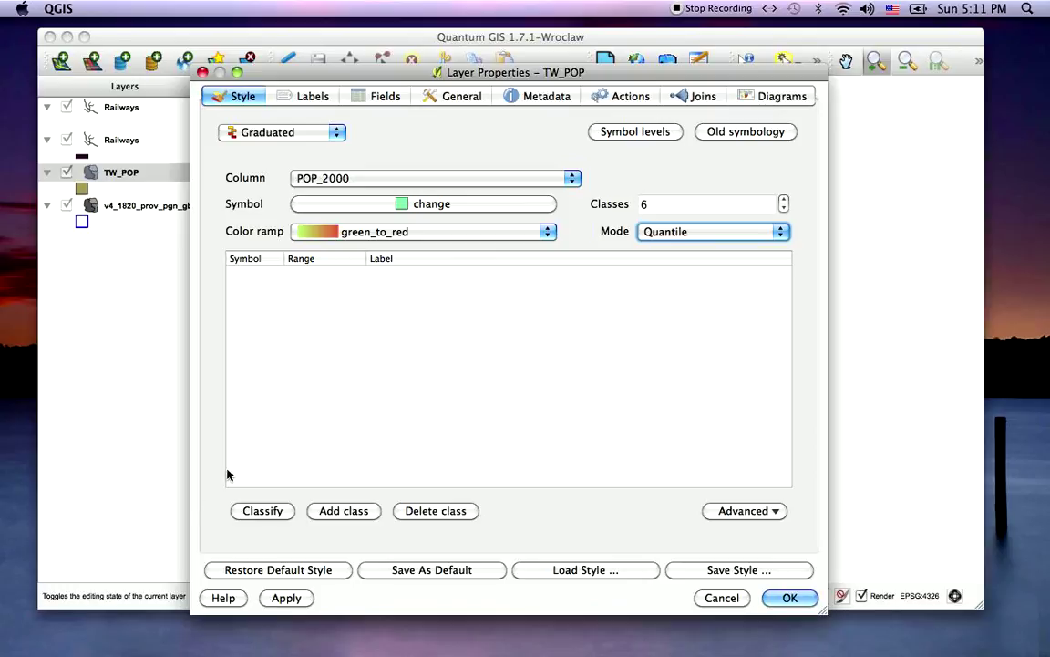
# Classify the six quantile classes and trim the first class label to '1723 - 11898'
pyautogui.click(251, 513)
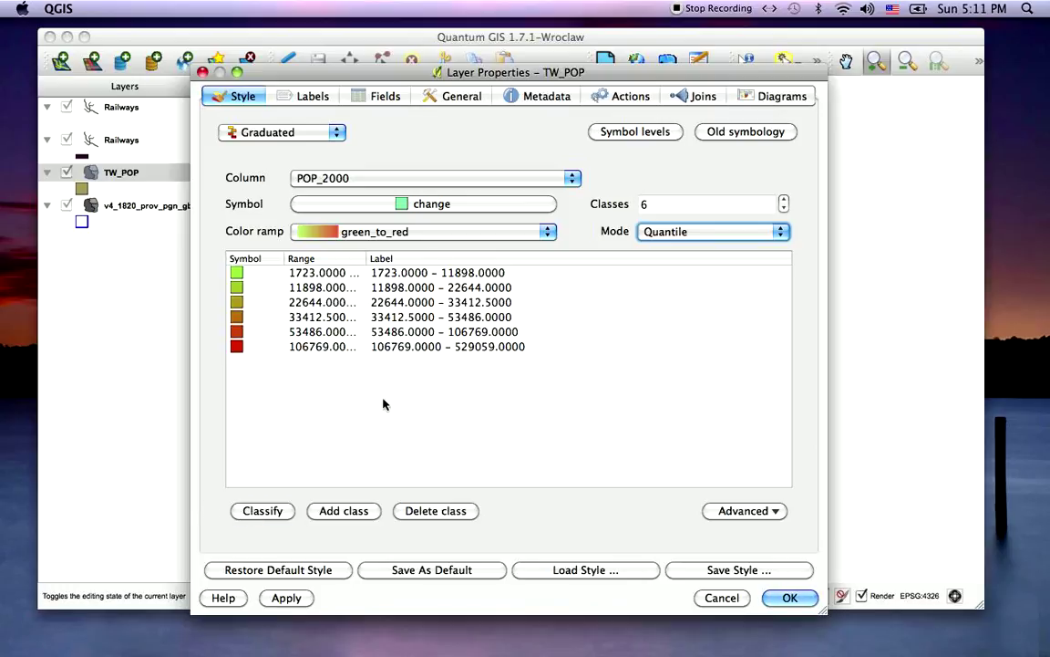
pyautogui.click(413, 273)
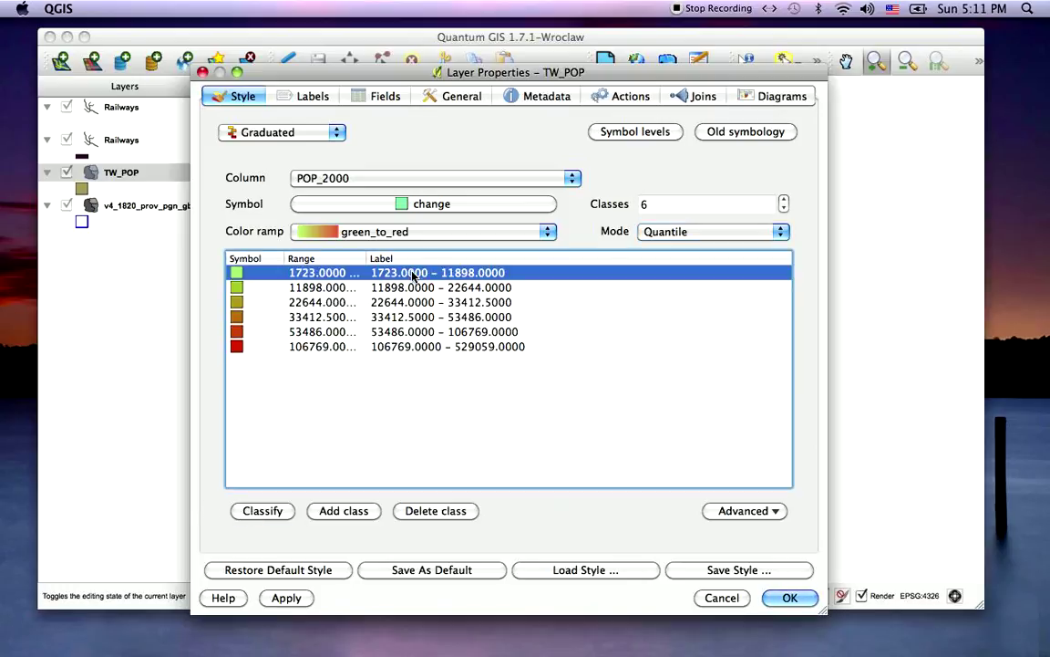
pyautogui.click(413, 273)
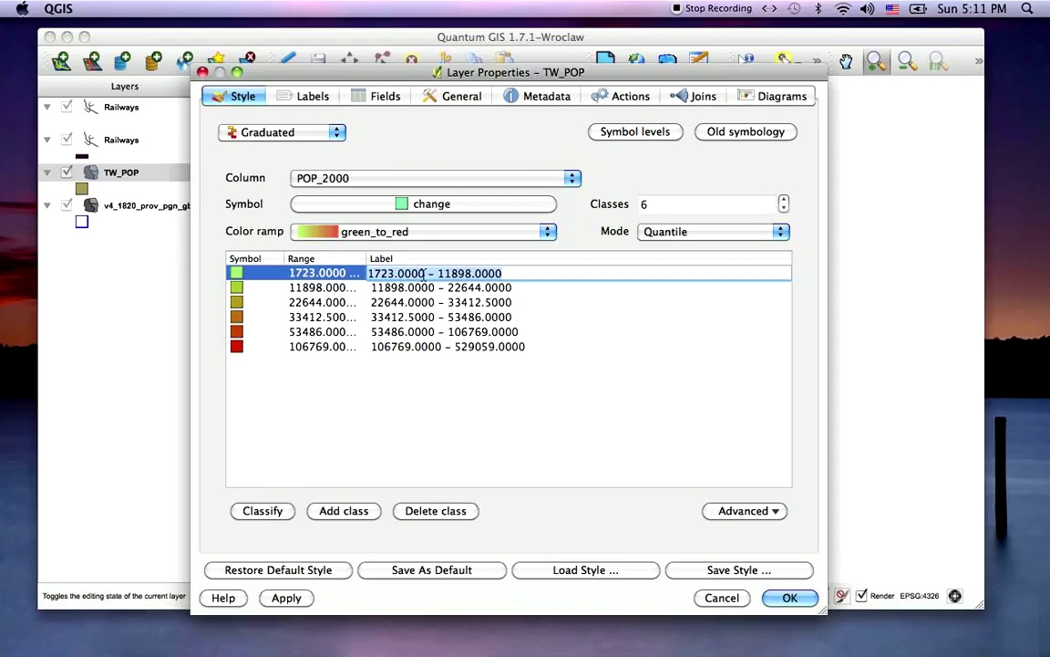
pyautogui.moveTo(423, 273); pyautogui.dragTo(400, 274)
pyautogui.press('BackSpace')
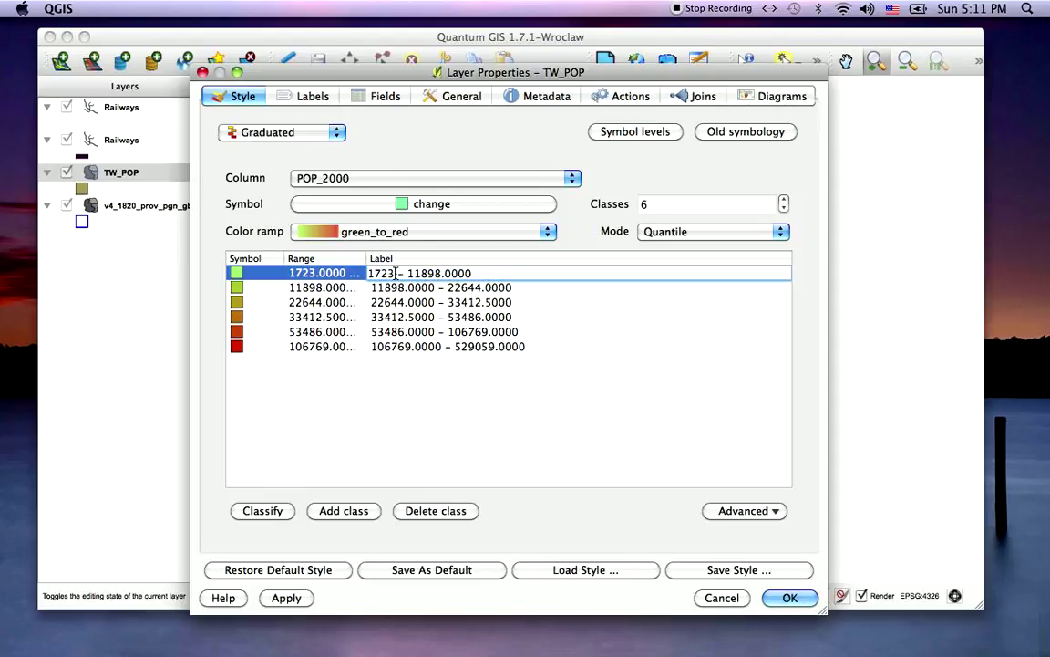
pyautogui.moveTo(484, 273); pyautogui.dragTo(447, 273)
pyautogui.press('BackSpace')
pyautogui.press('Return')
# Accept the graduated green_to_red POP_2000 style with OK so it applies to the map
pyautogui.click(790, 598)
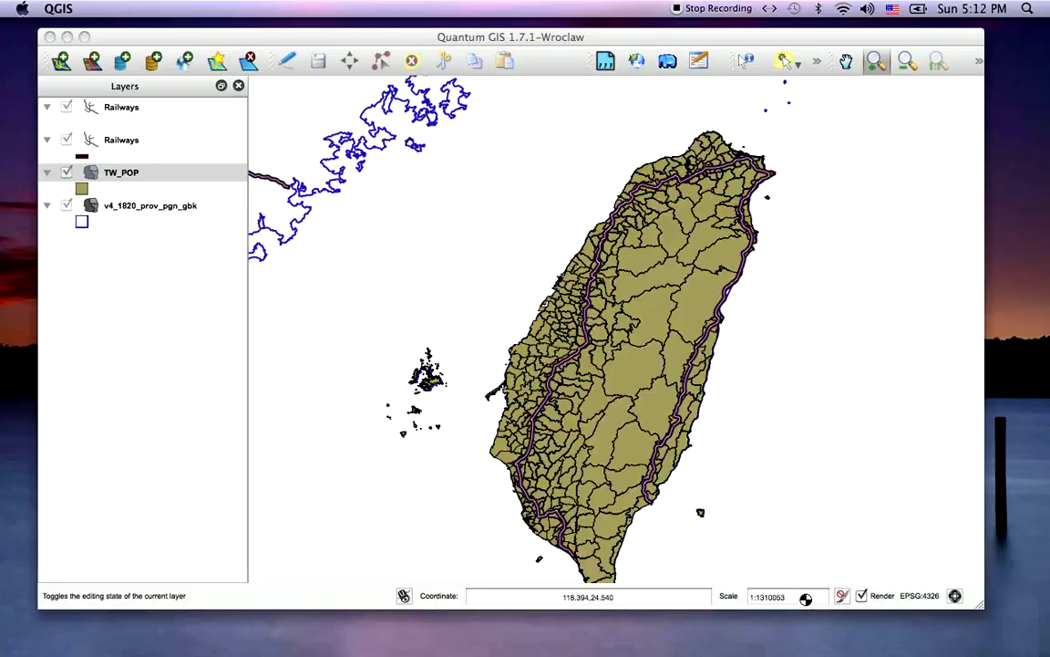